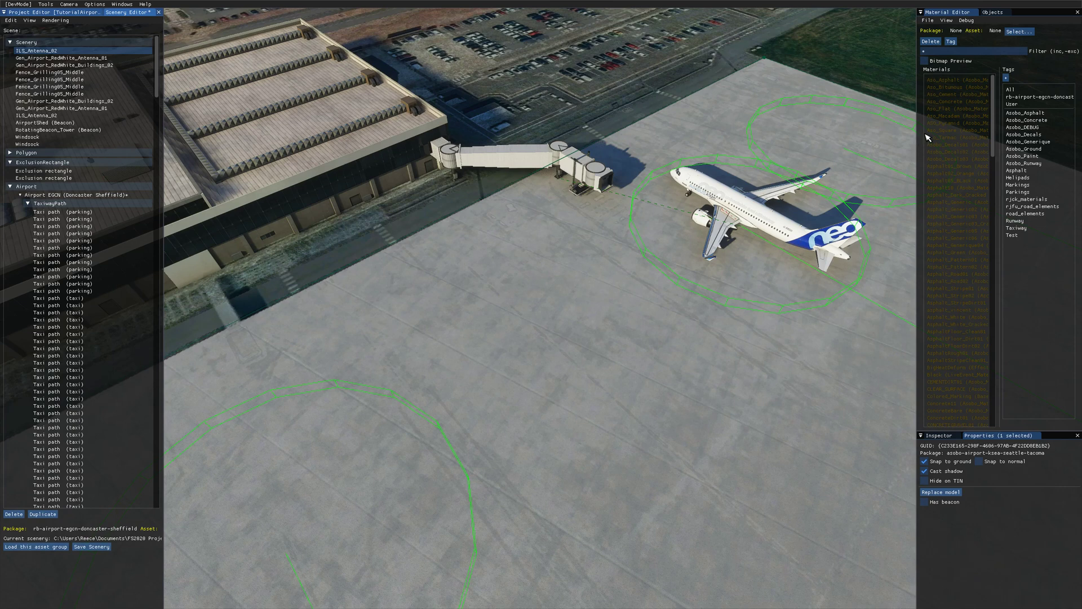
Step: Add a GATE_MEDIUM TaxiwayParking object and position it on the open apron beside the parked aircraft's stand
click(992, 12)
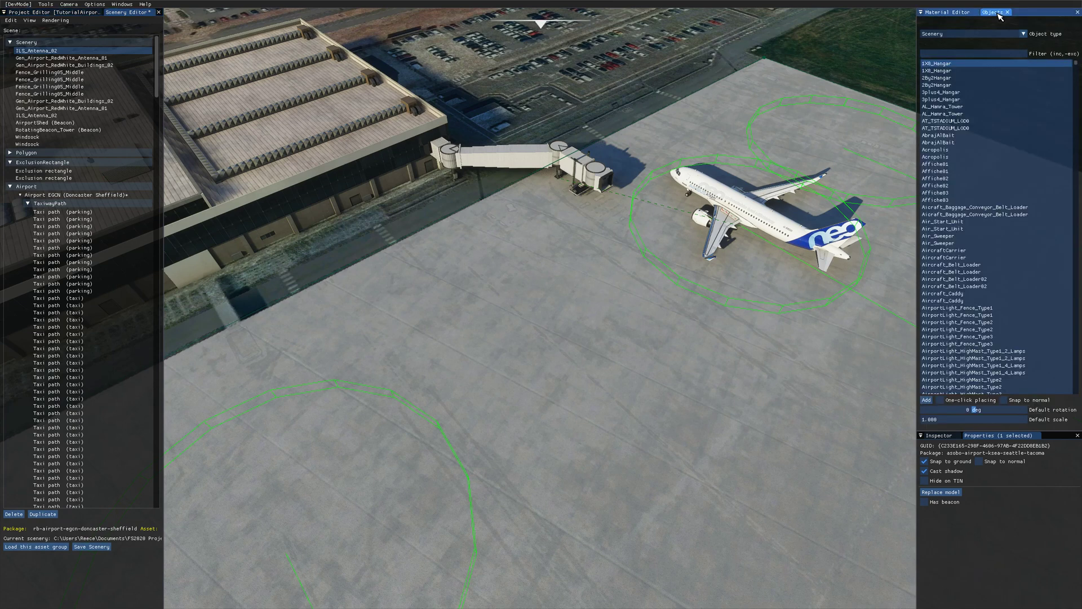
click(952, 34)
click(954, 142)
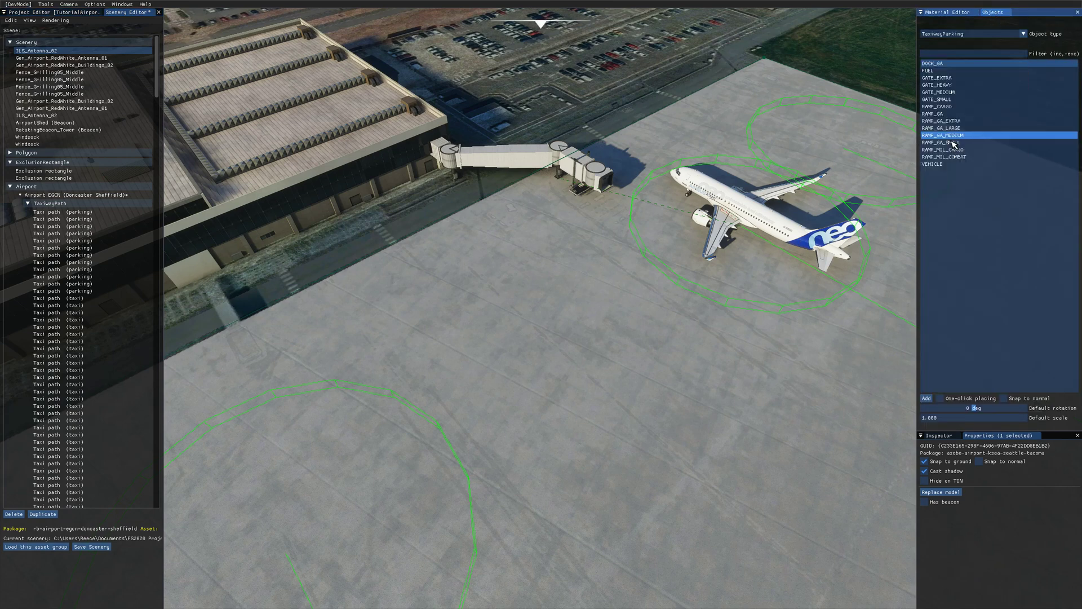
click(947, 96)
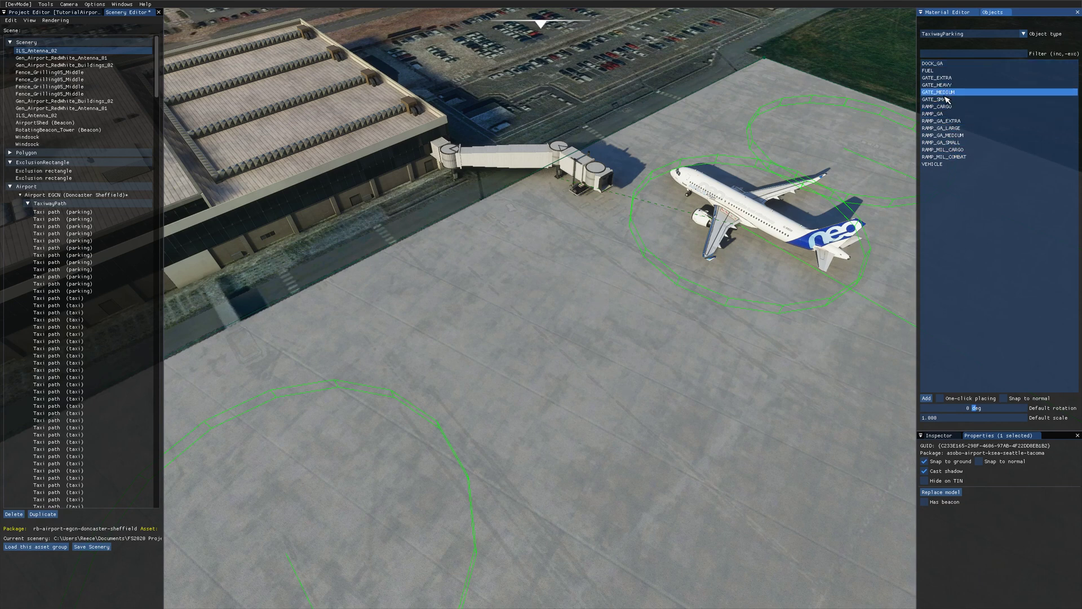
click(927, 399)
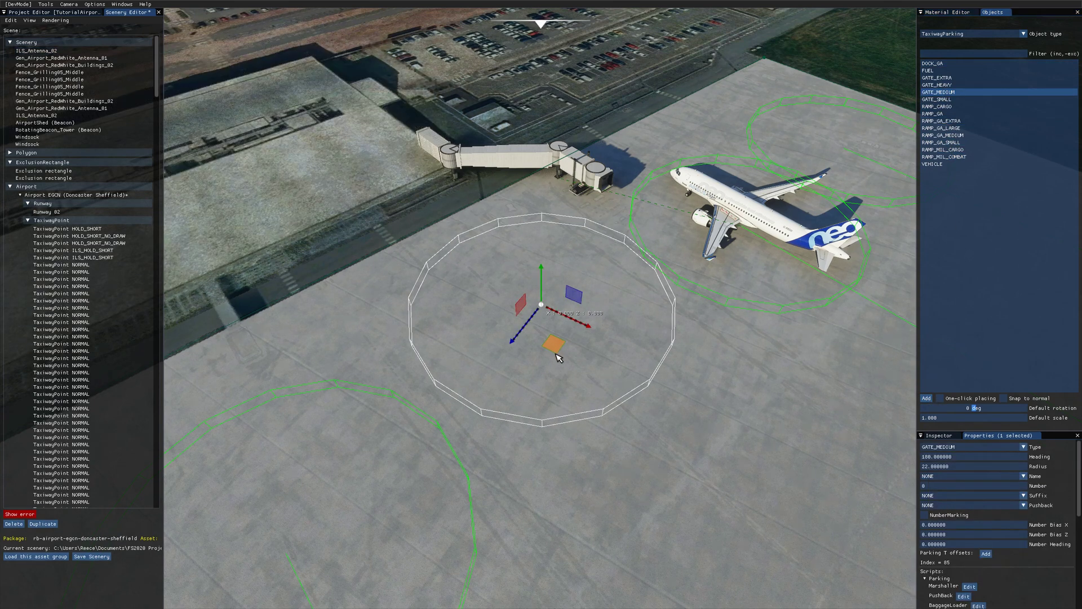
drag(556, 358, 570, 374)
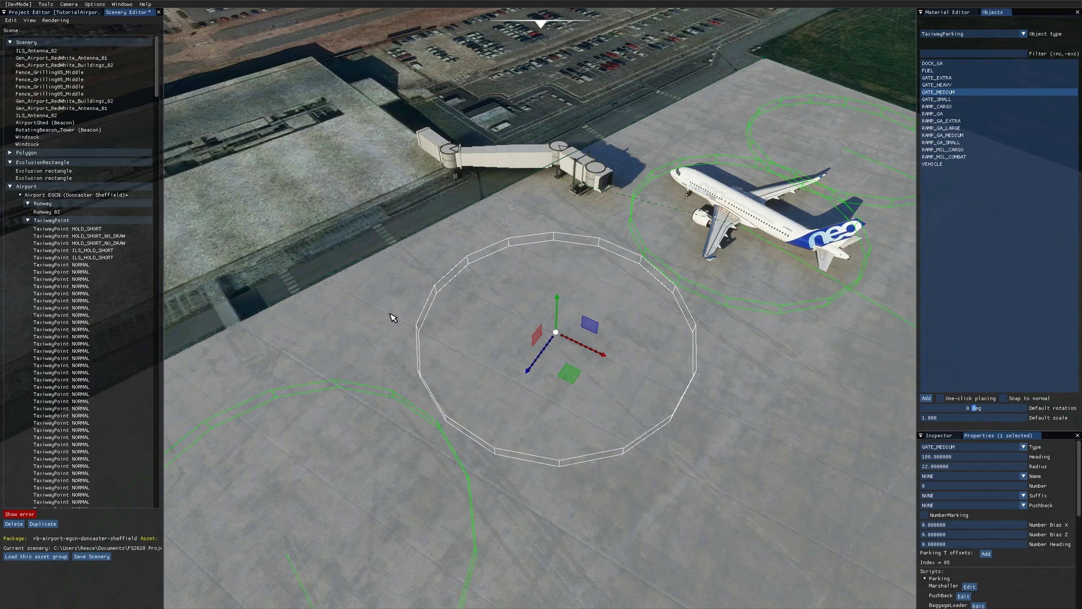
Step: Inspect the jetway entry under the new GATE_MEDIUM parking and compare the gate with the neighbouring RAMP_GA_LARGE parking
scroll(104, 348, down, 15)
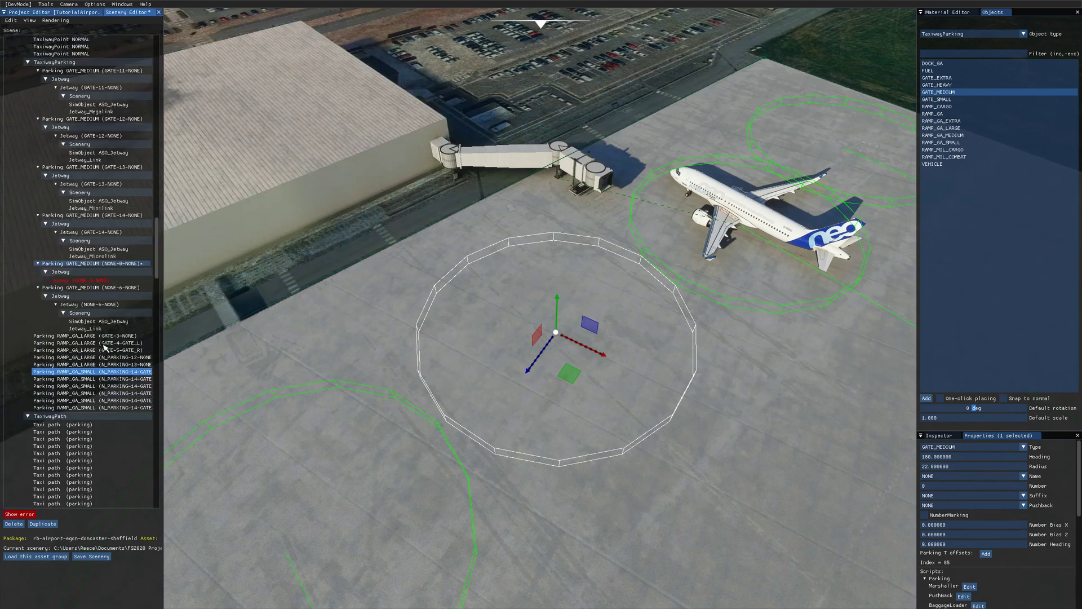
click(66, 273)
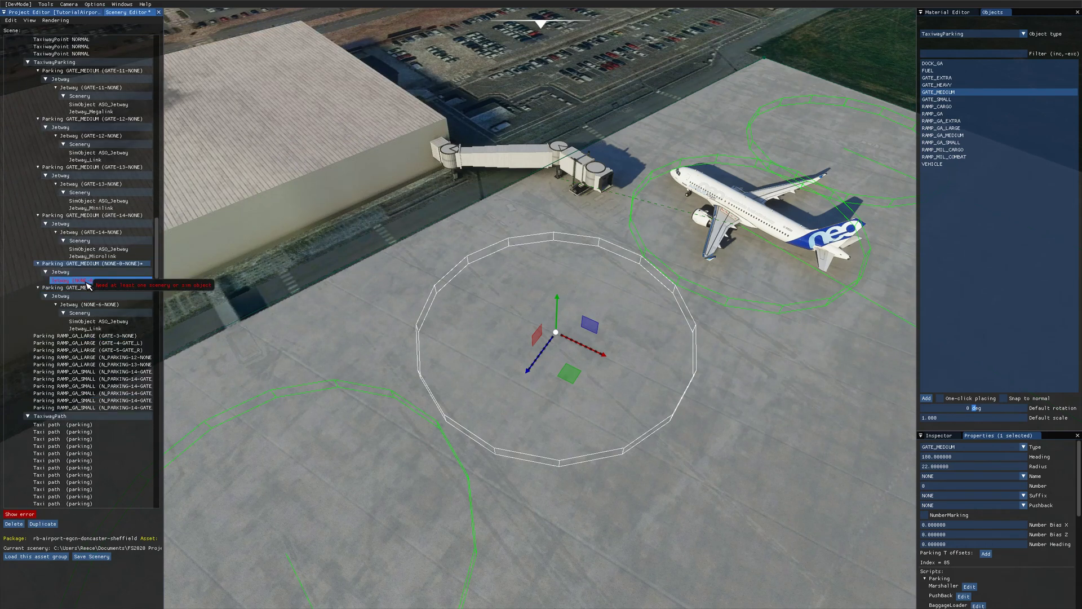
click(70, 280)
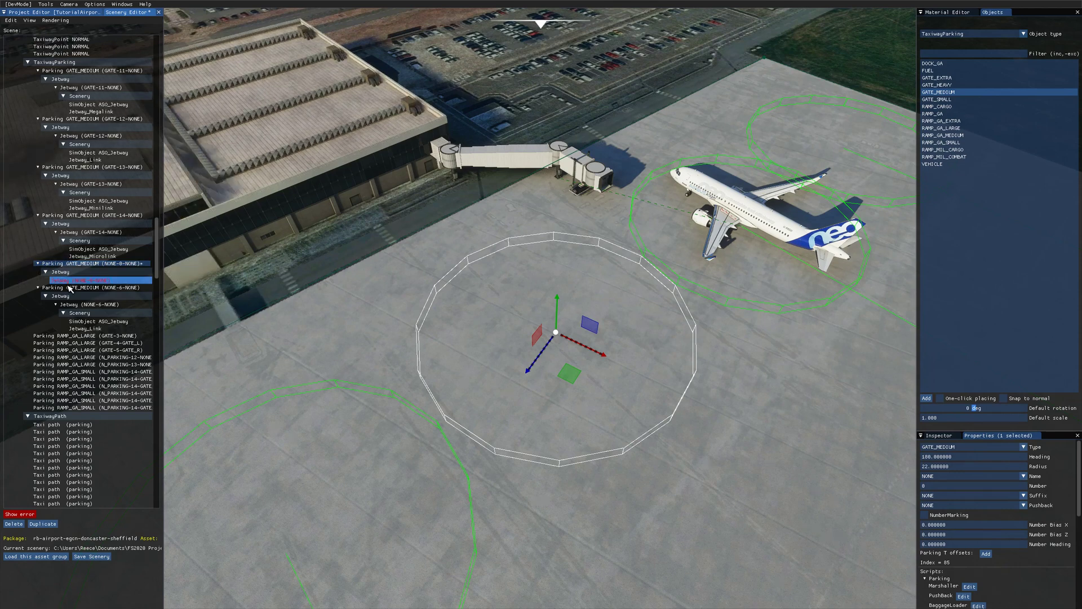
mouse_move(71, 287)
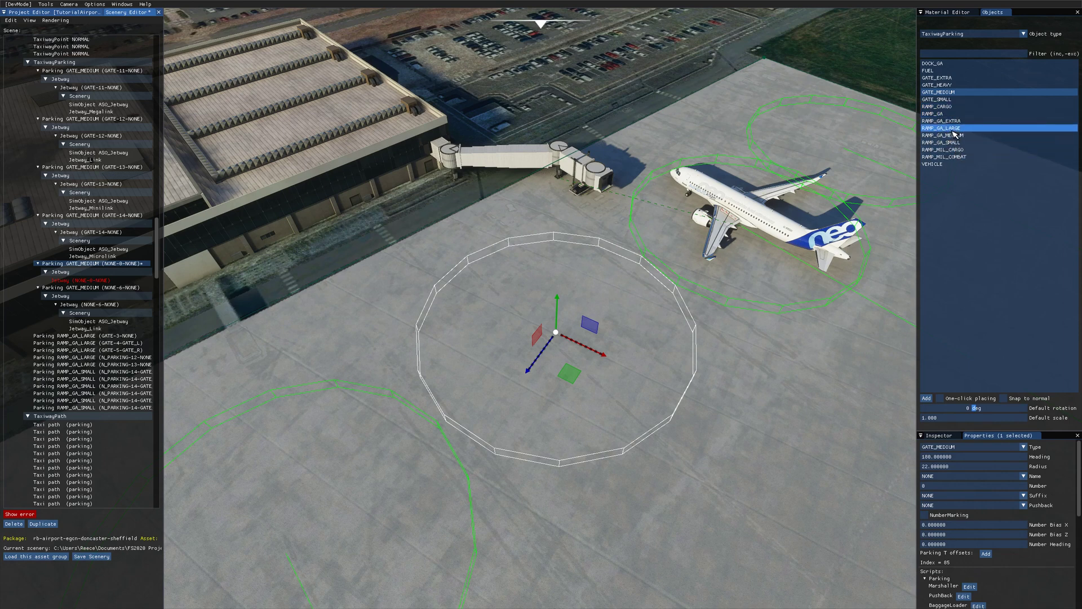
click(308, 483)
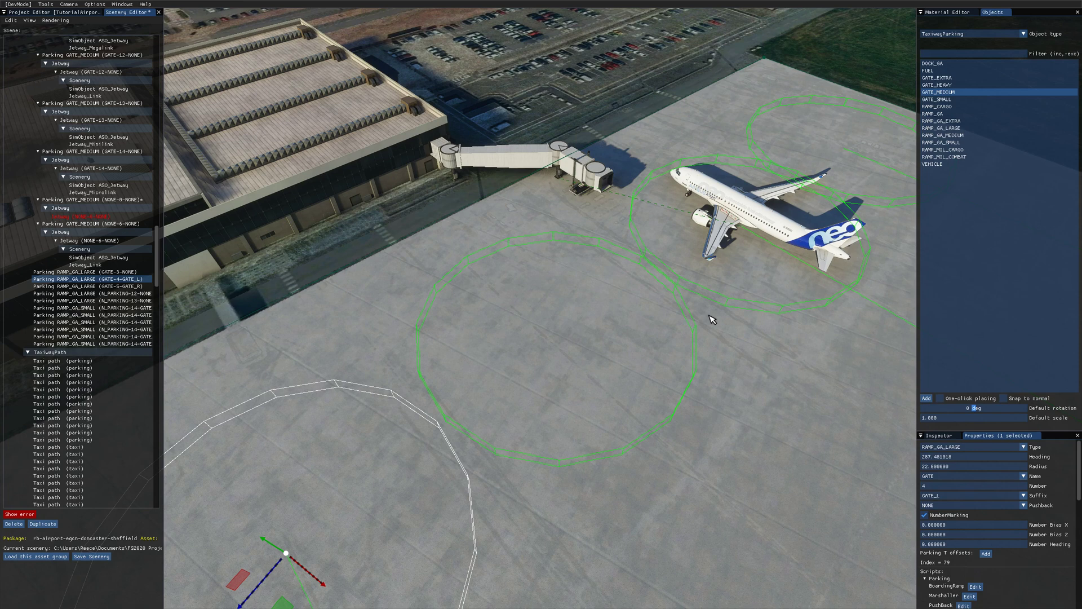
click(620, 316)
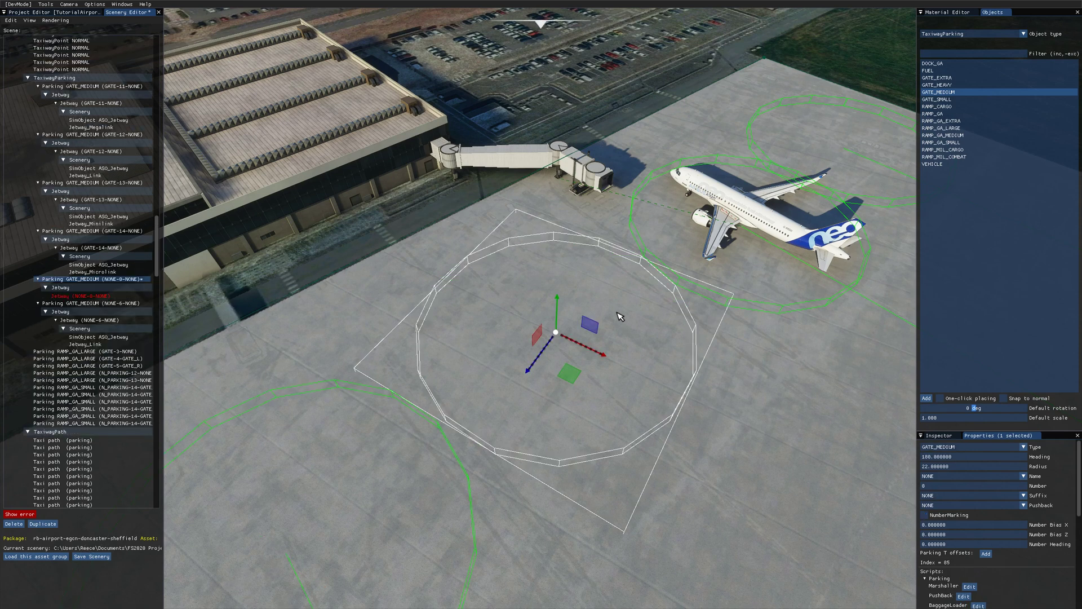
Step: Add the ASO_Jetway sim object to the new gate's jetway and move it between the parking circle and the terminal
click(82, 296)
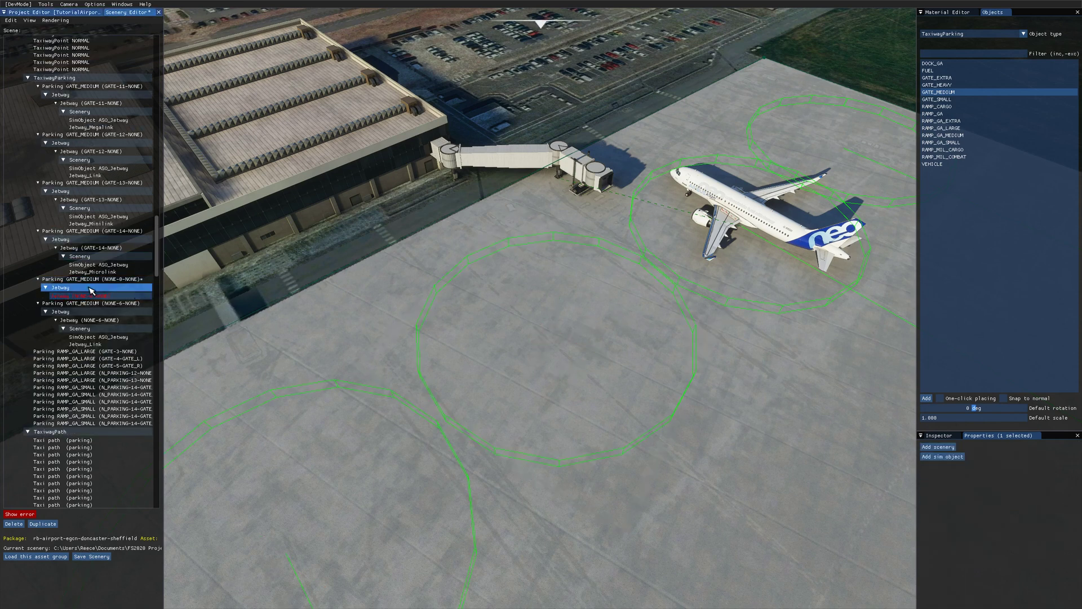
click(942, 457)
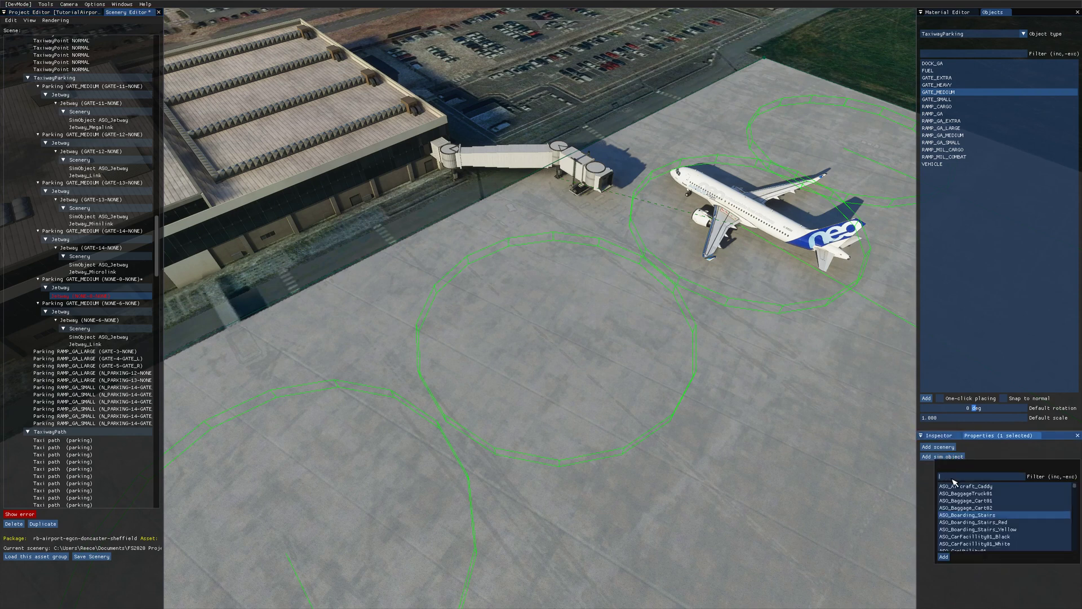
text(jetwa)
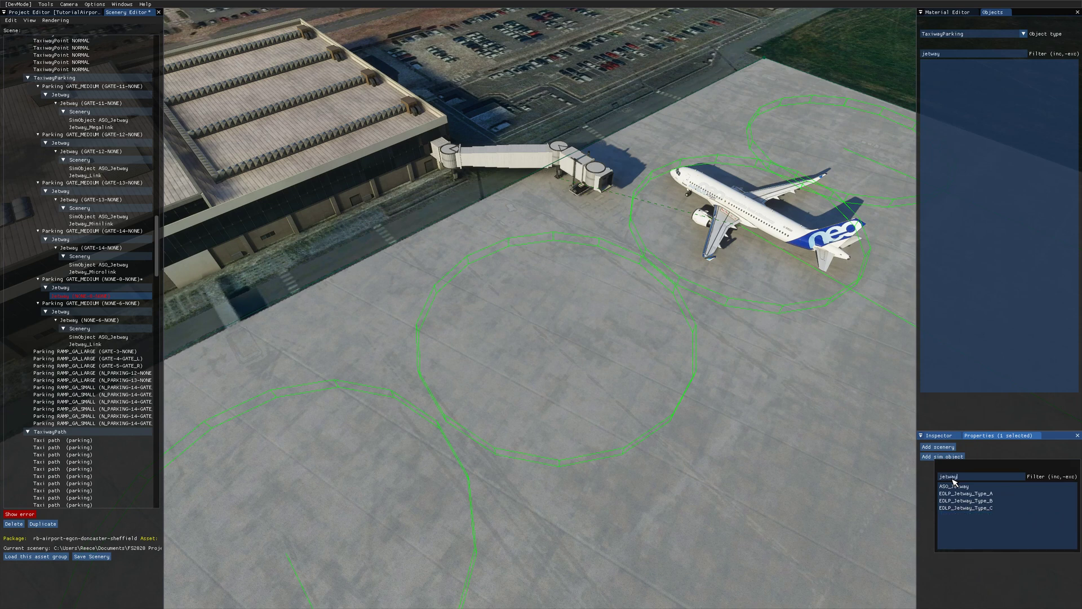
text(y)
click(954, 485)
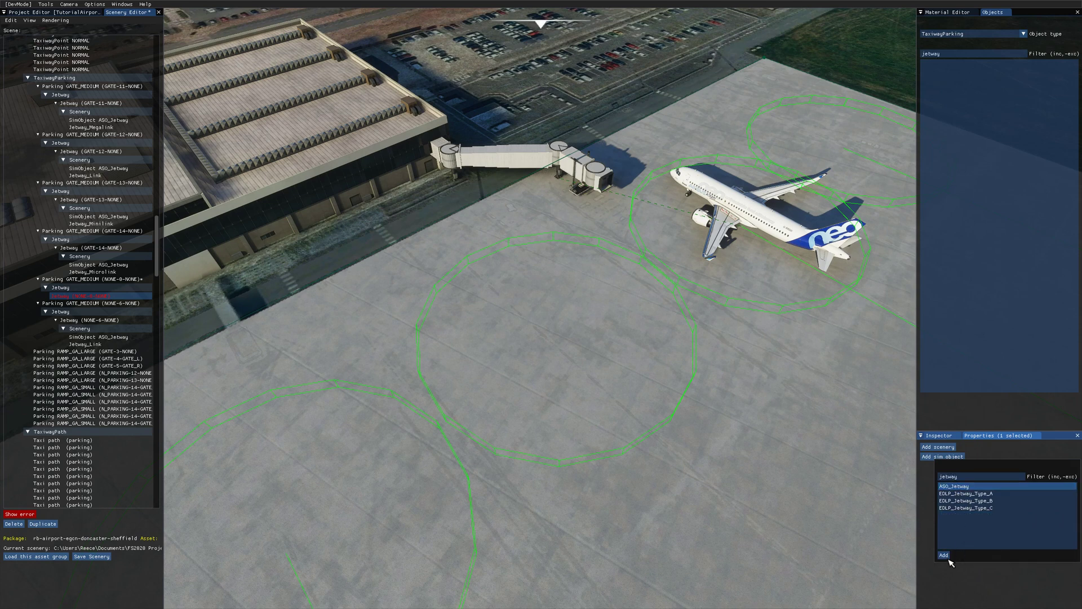
click(947, 558)
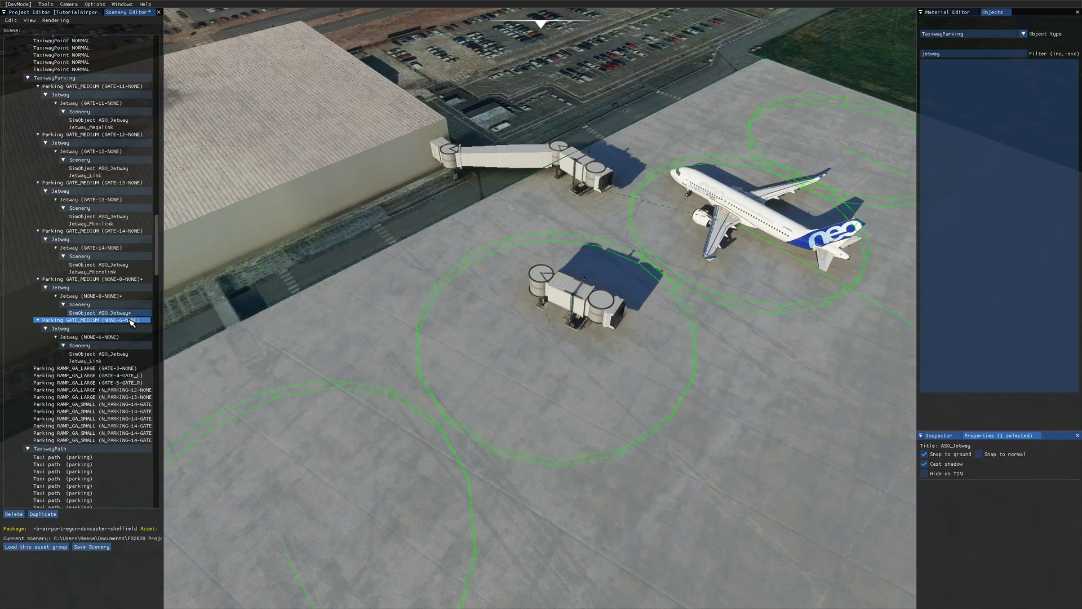
click(566, 332)
drag(557, 344, 380, 324)
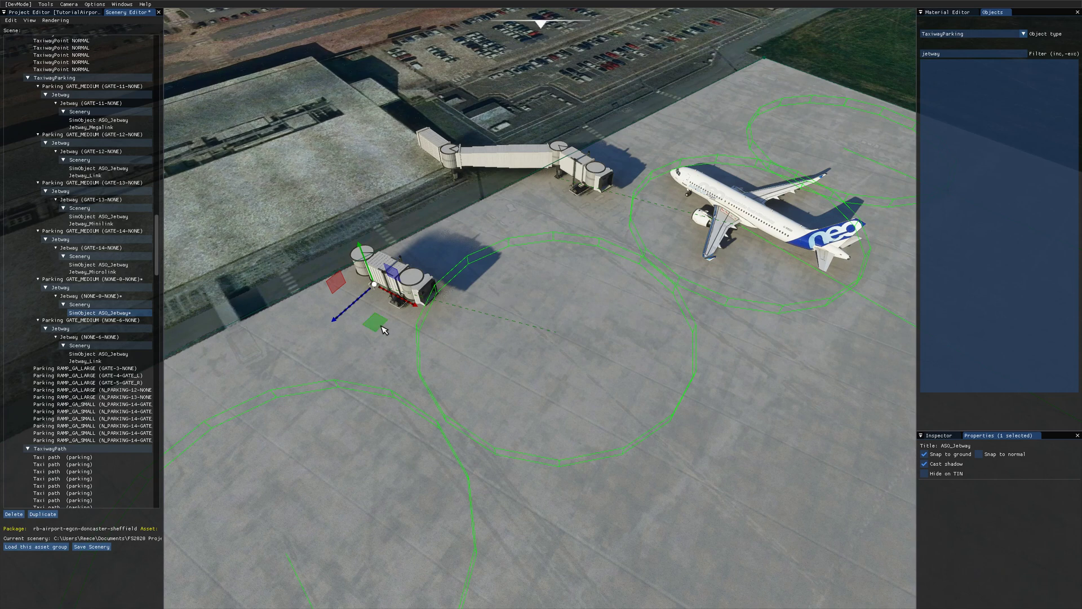
Step: Add a Jetway_Link scenery object to the same jetway and move it to bridge the terminal and ASO_Jetway
click(96, 296)
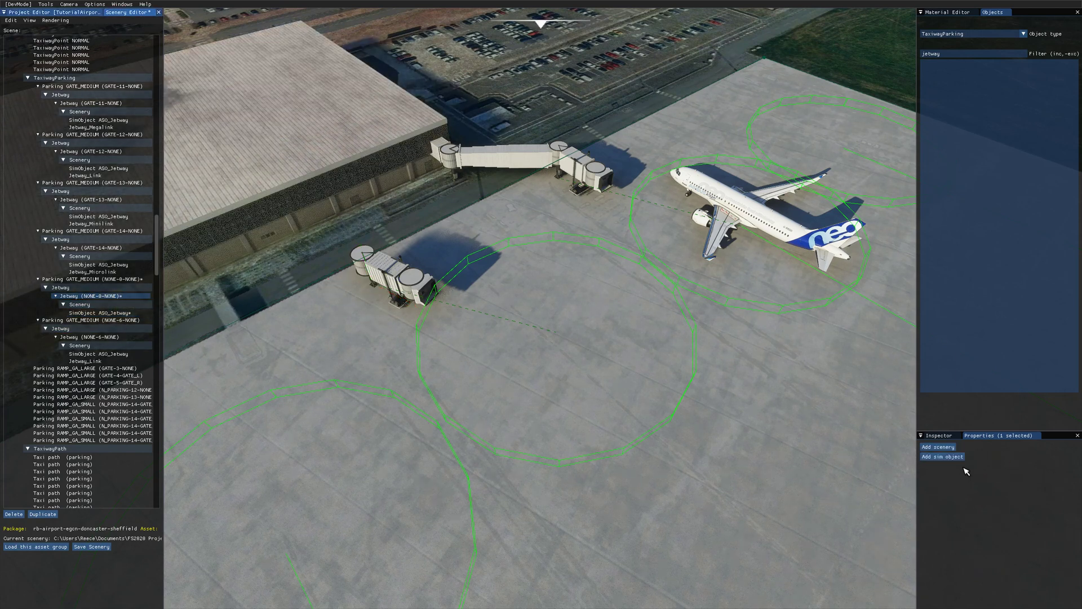
click(951, 456)
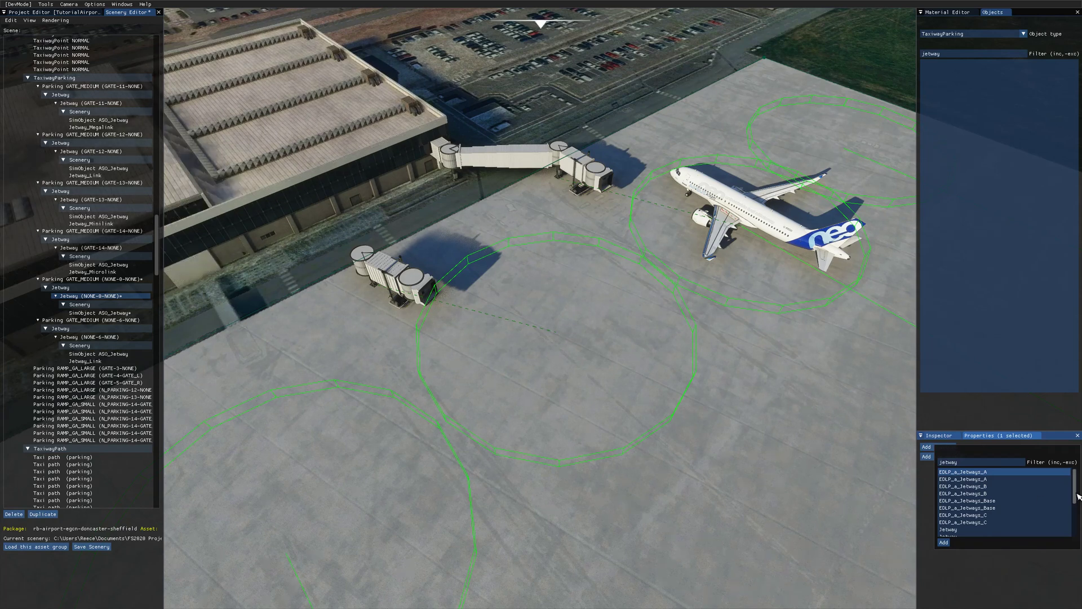
drag(1074, 486, 1077, 530)
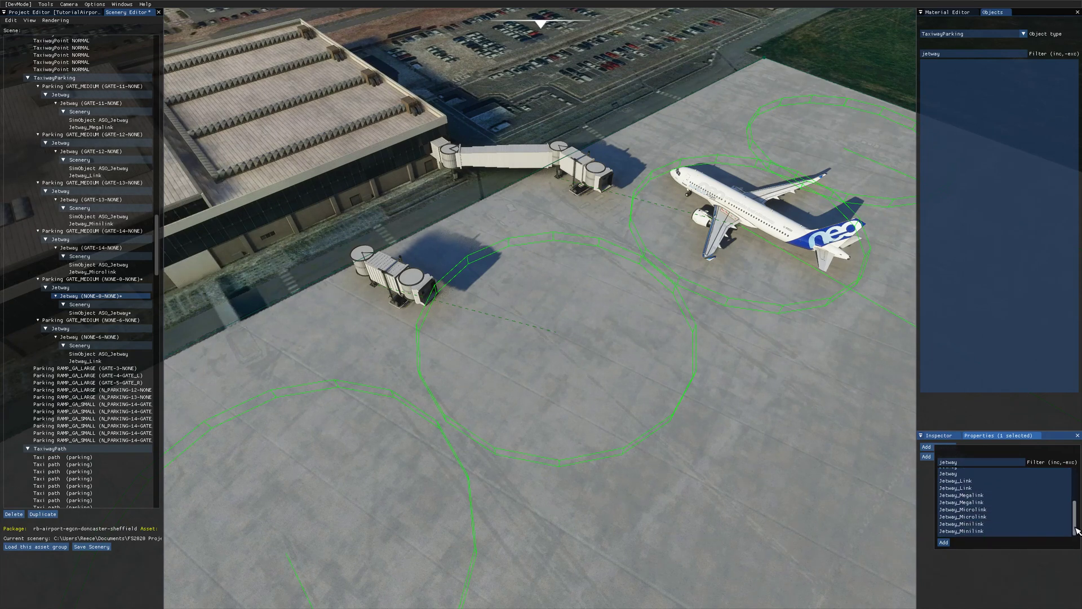
click(962, 482)
click(943, 543)
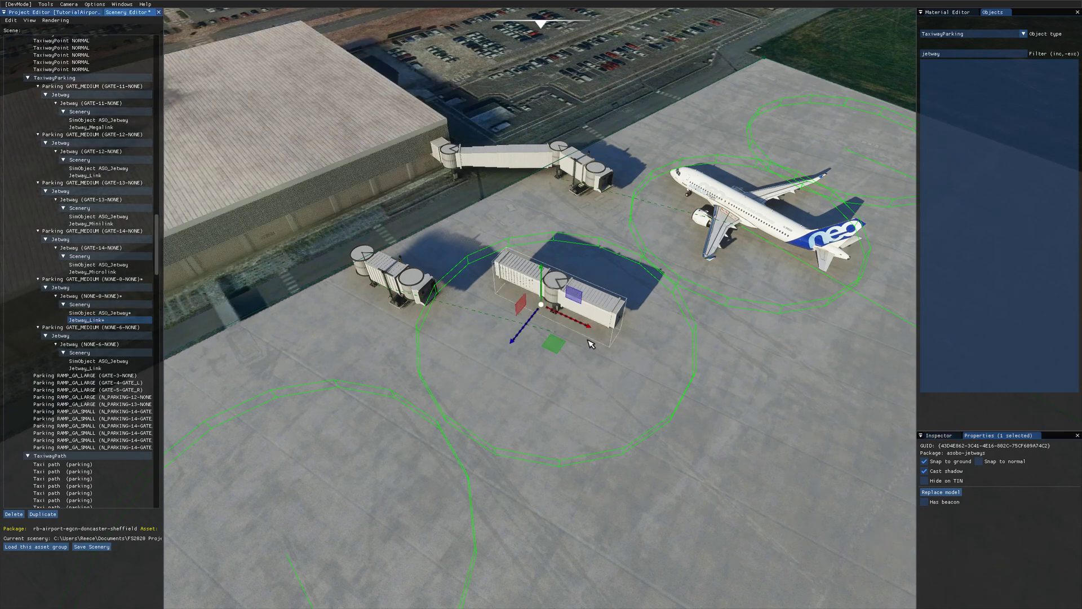
drag(553, 331, 346, 265)
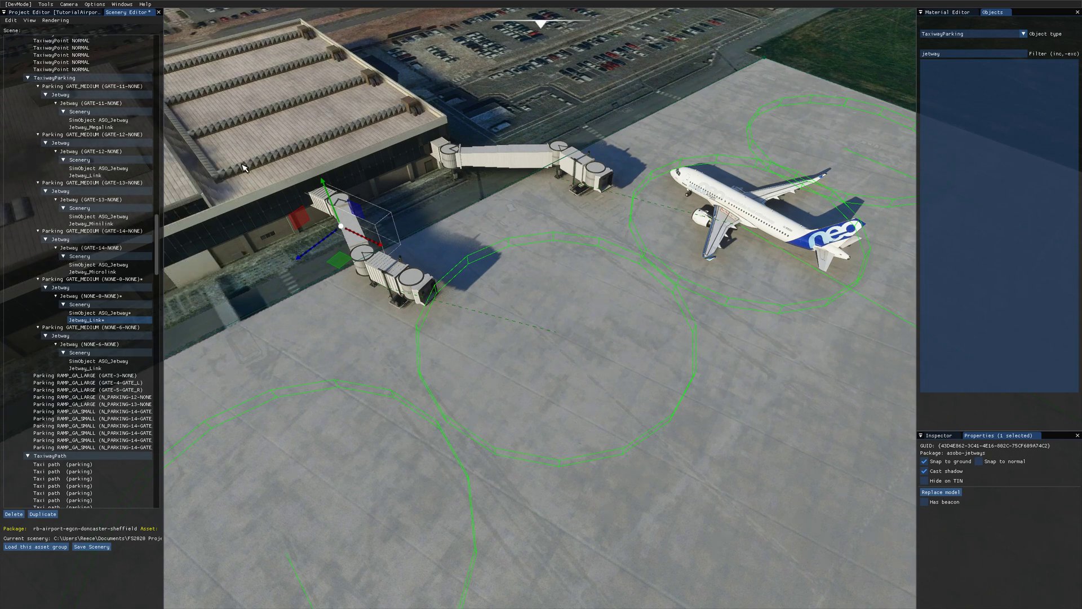
Step: Rotate the Jetway_Link and the ASO_Jetway so that both line up end to end from the terminal
key(e)
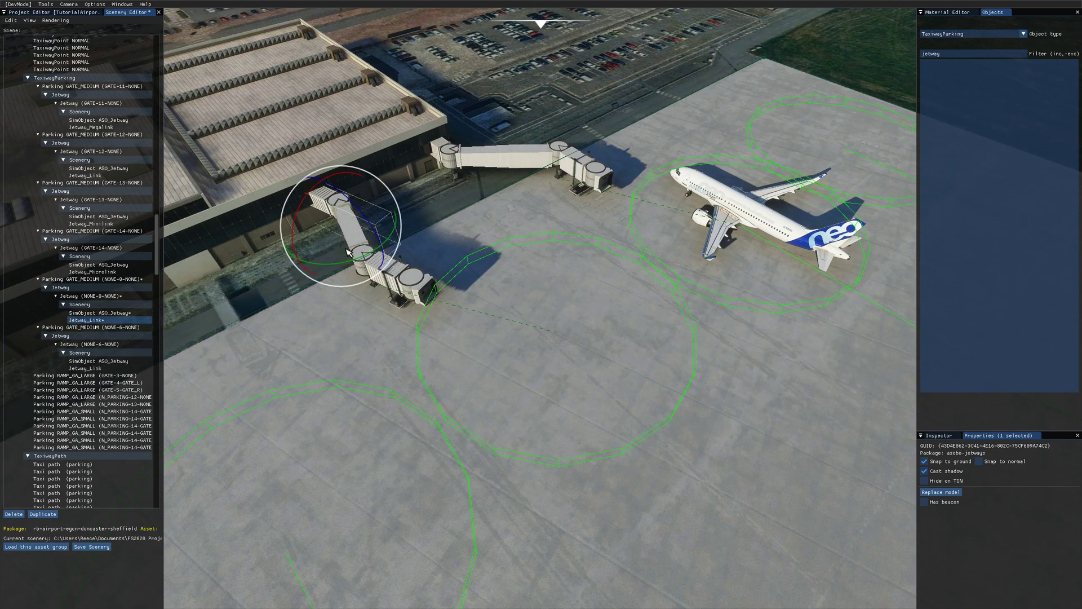
drag(333, 268, 315, 248)
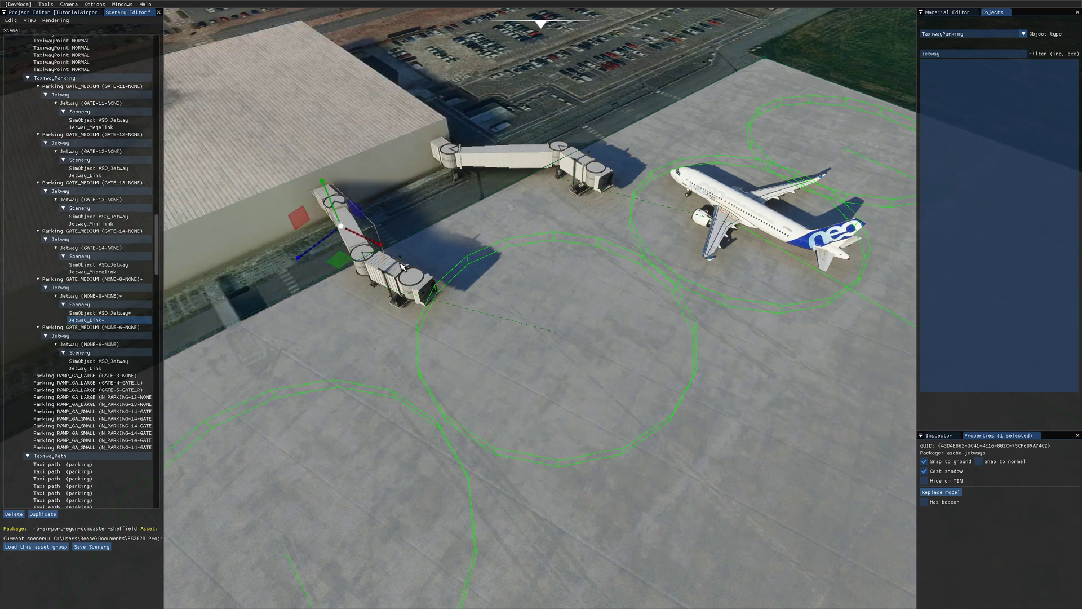
click(409, 288)
click(536, 359)
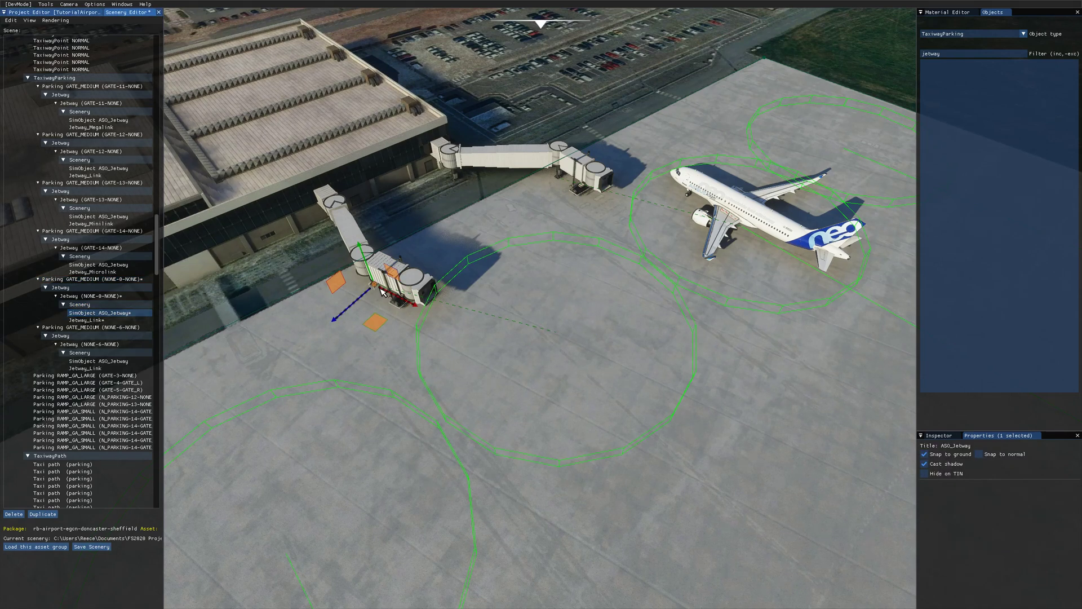
drag(380, 327, 361, 333)
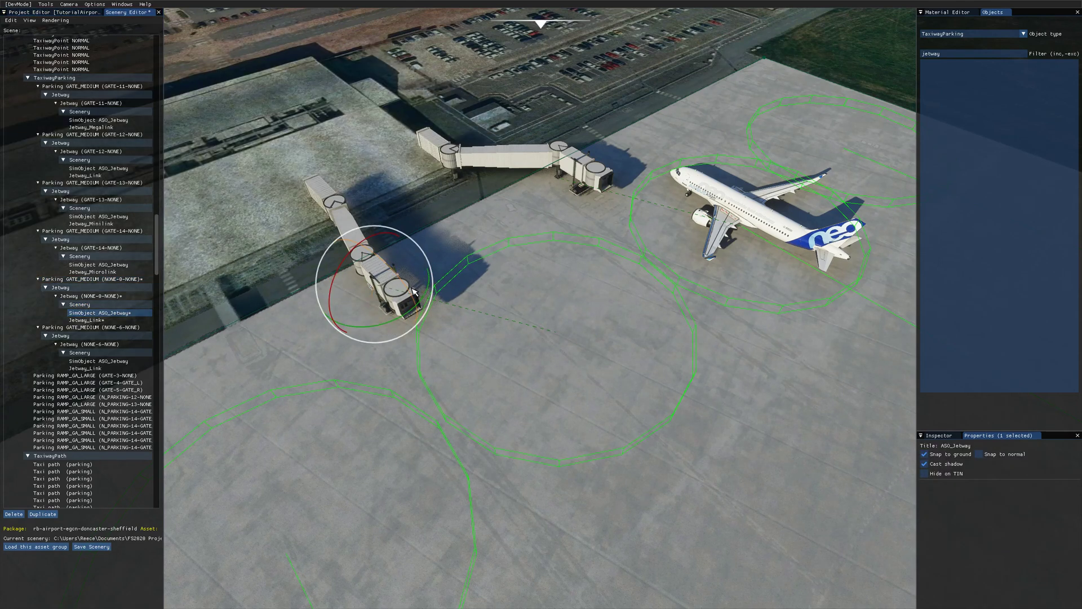
key(w)
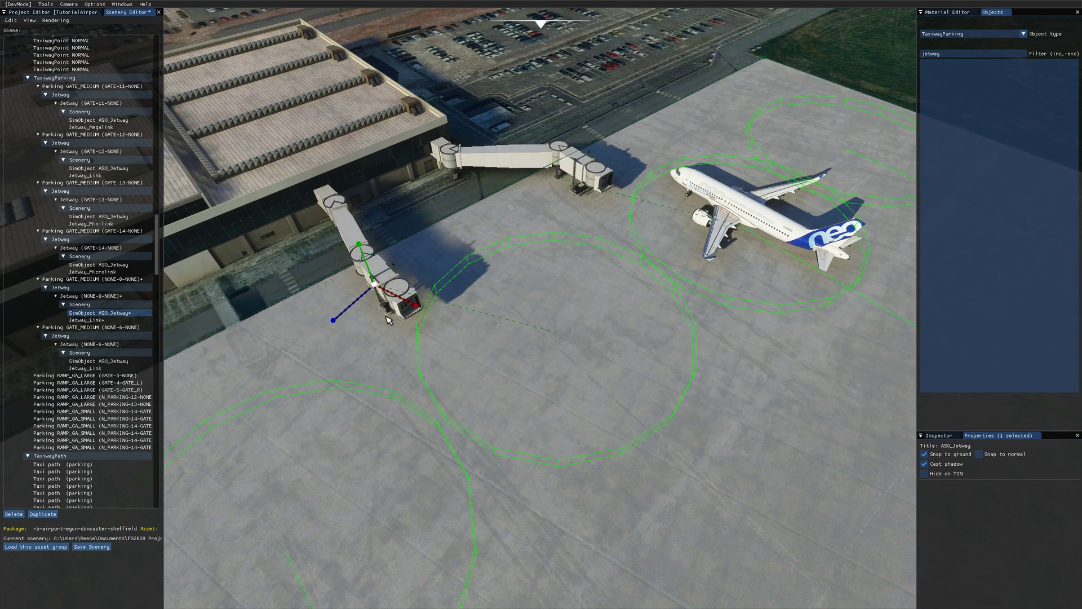
click(90, 320)
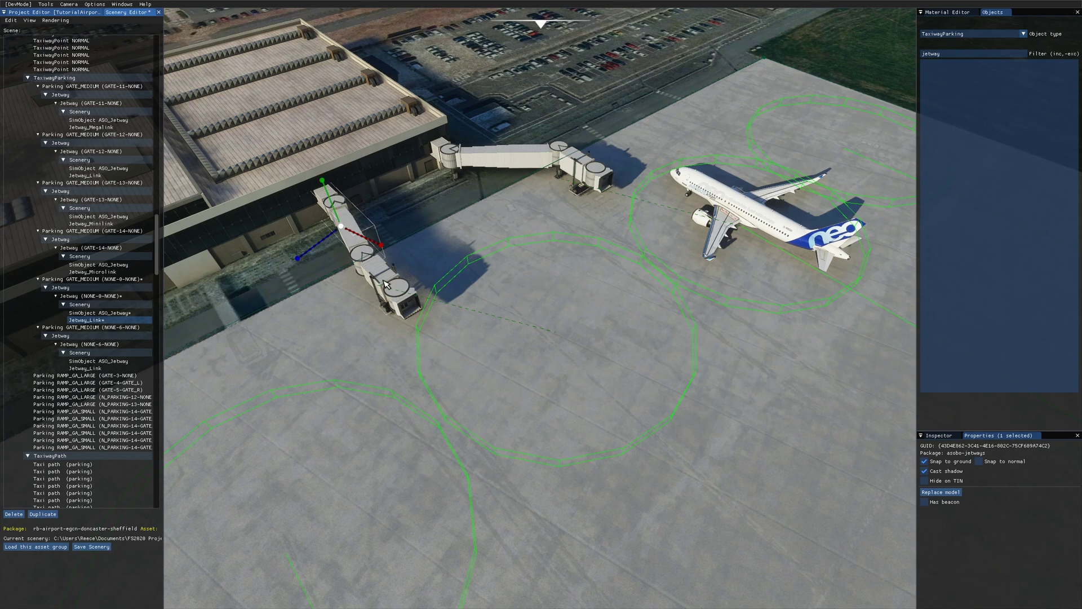
Step: Try adding a second Jetway_Link to the new gate's jetway, and delete that extra link
click(89, 296)
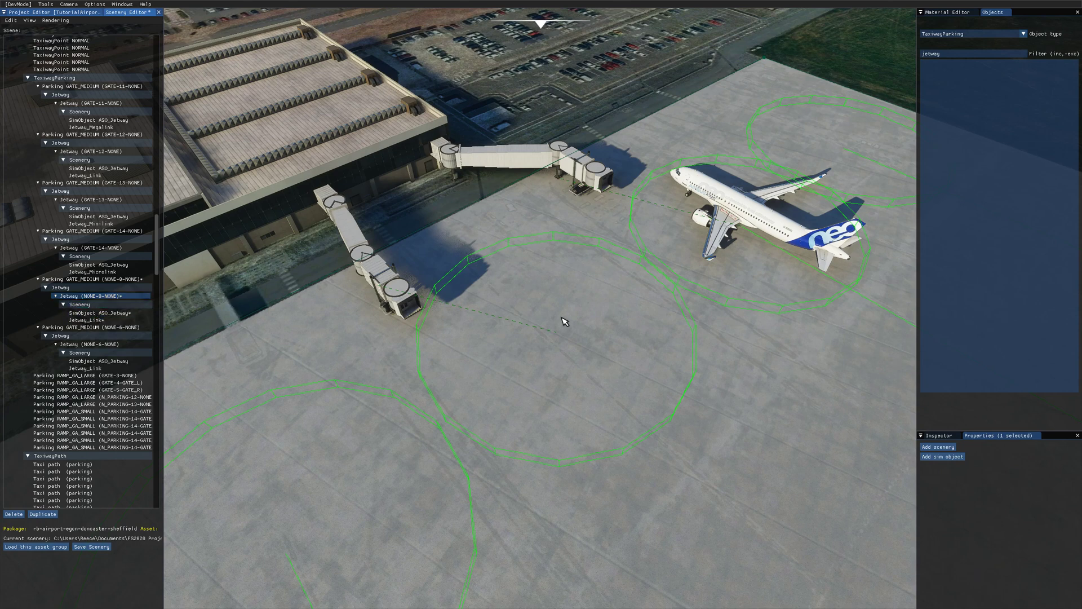
click(937, 447)
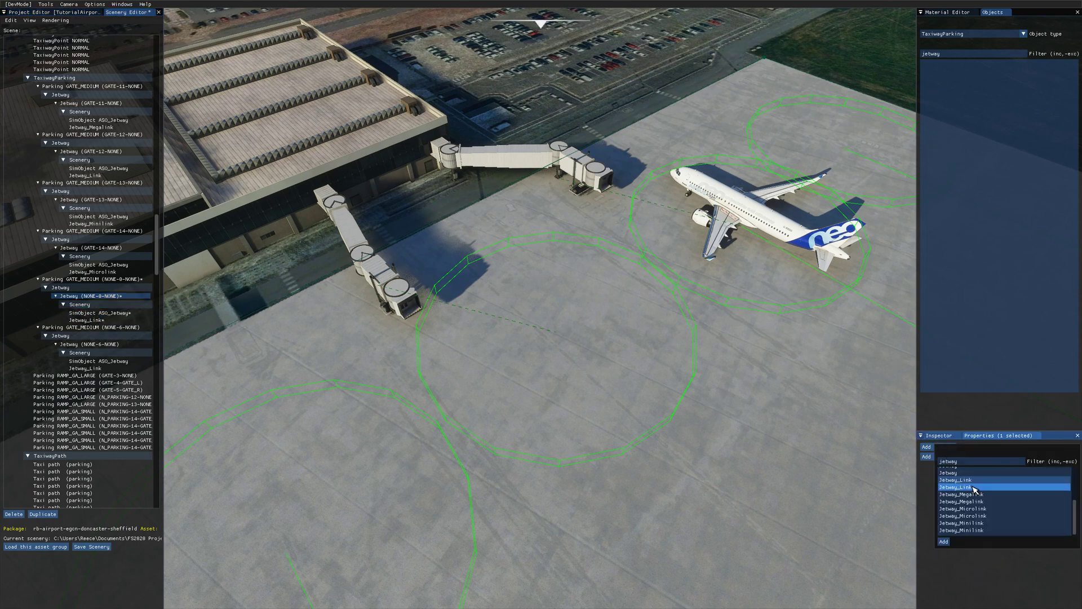
click(943, 541)
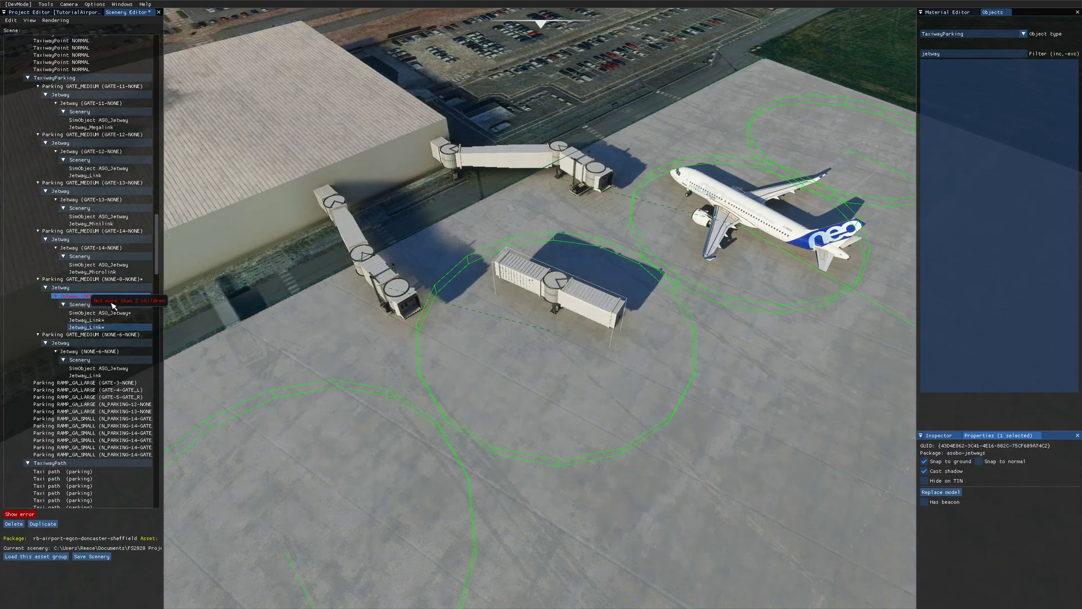
click(88, 330)
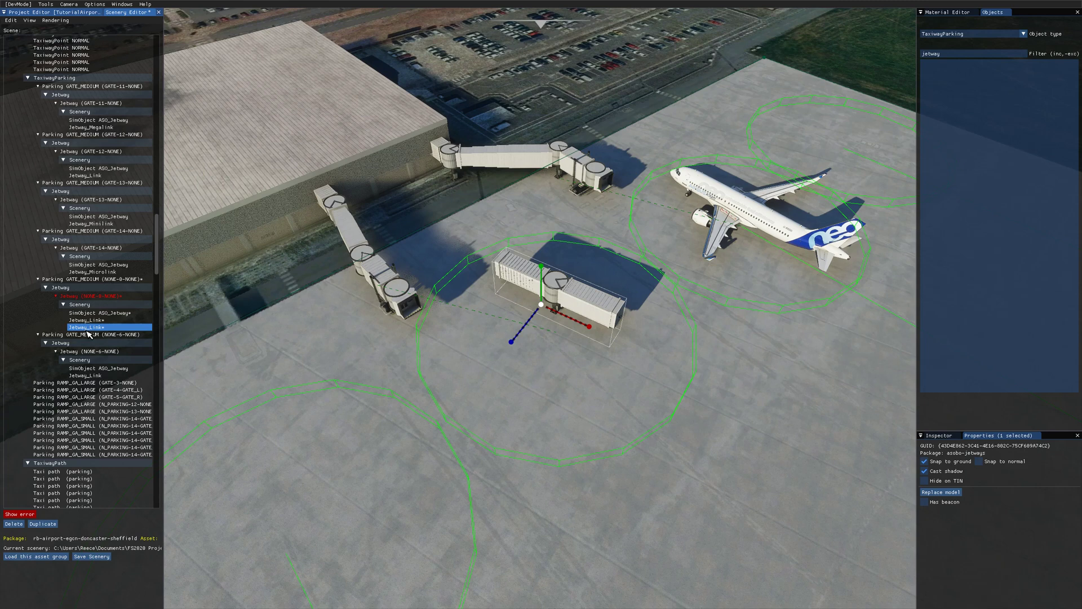
key(Delete)
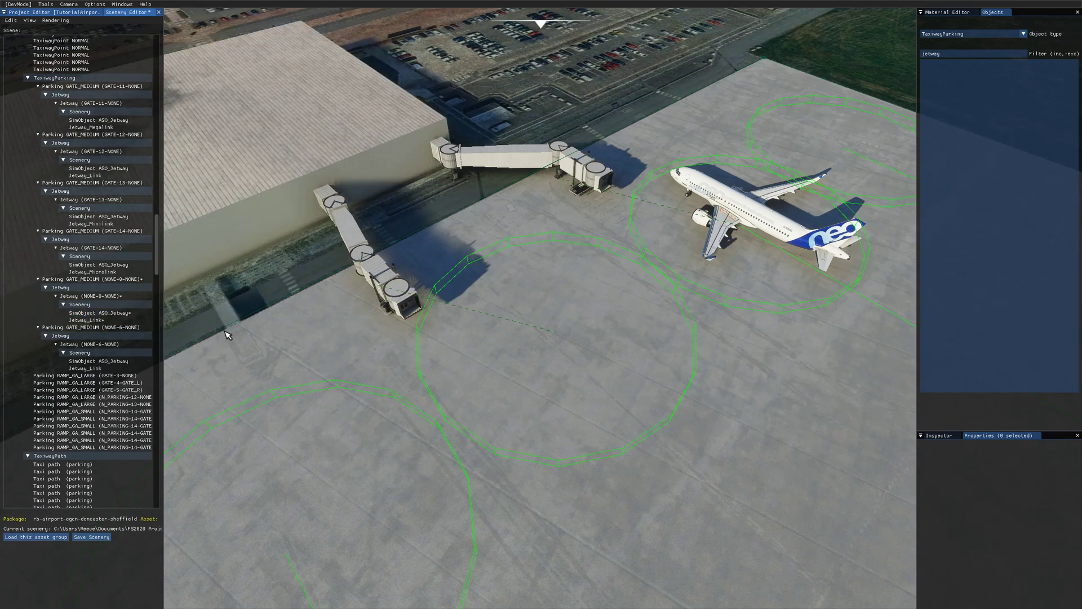
Step: Select the gate's remaining Jetway_Link and look over the other gates and jetways along the terminal
click(85, 320)
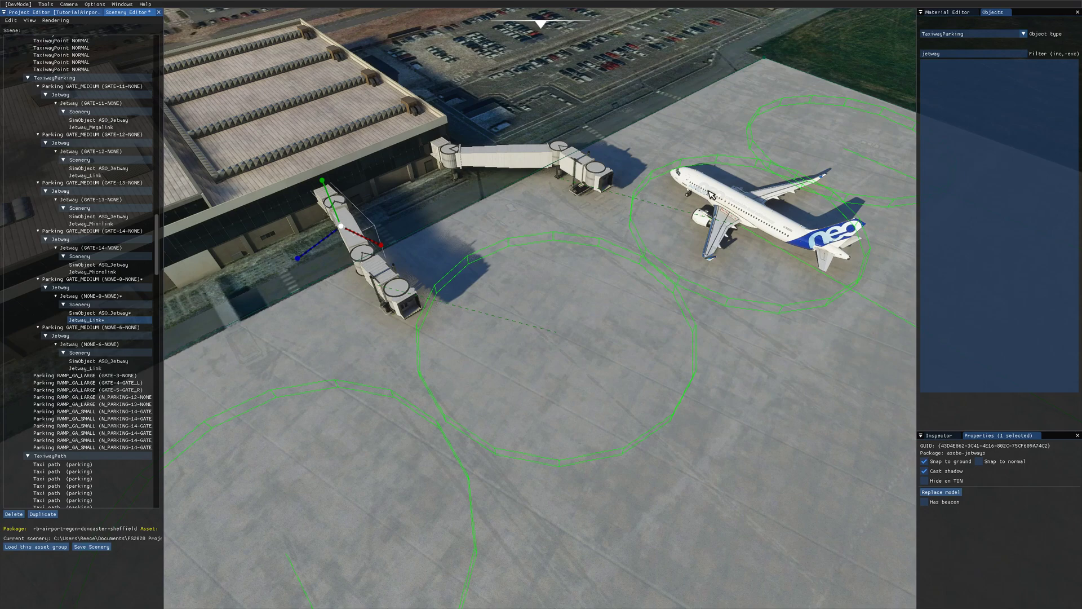
right_drag(655, 231, 446, 273)
key(a)
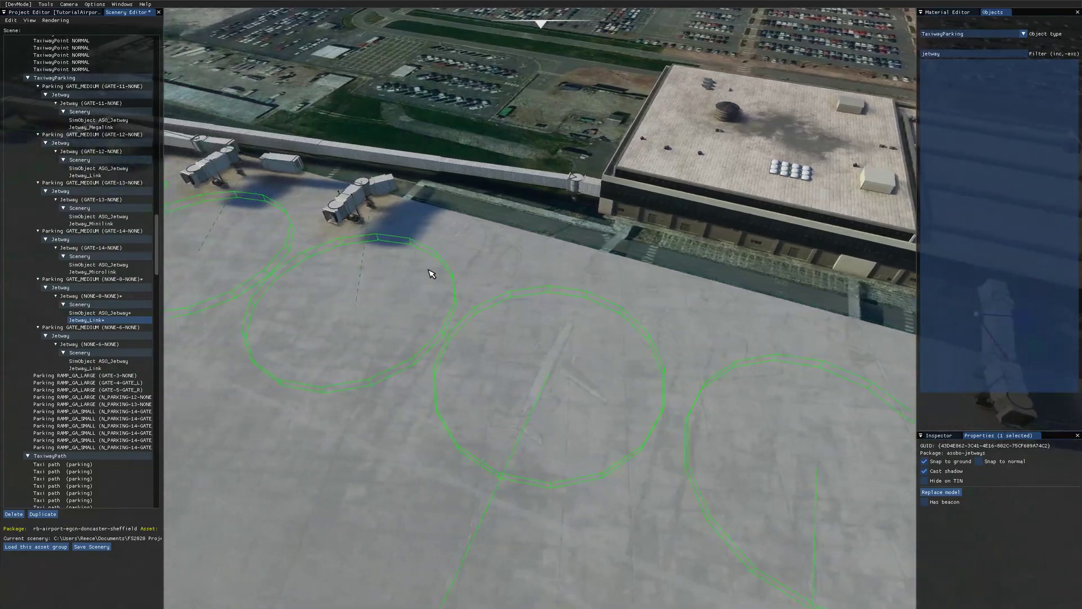
Step: Move Gate 11's Jetway_Megalink away from the terminal, and place it back between the terminal and its jetway
right_drag(547, 180, 566, 288)
key(s)
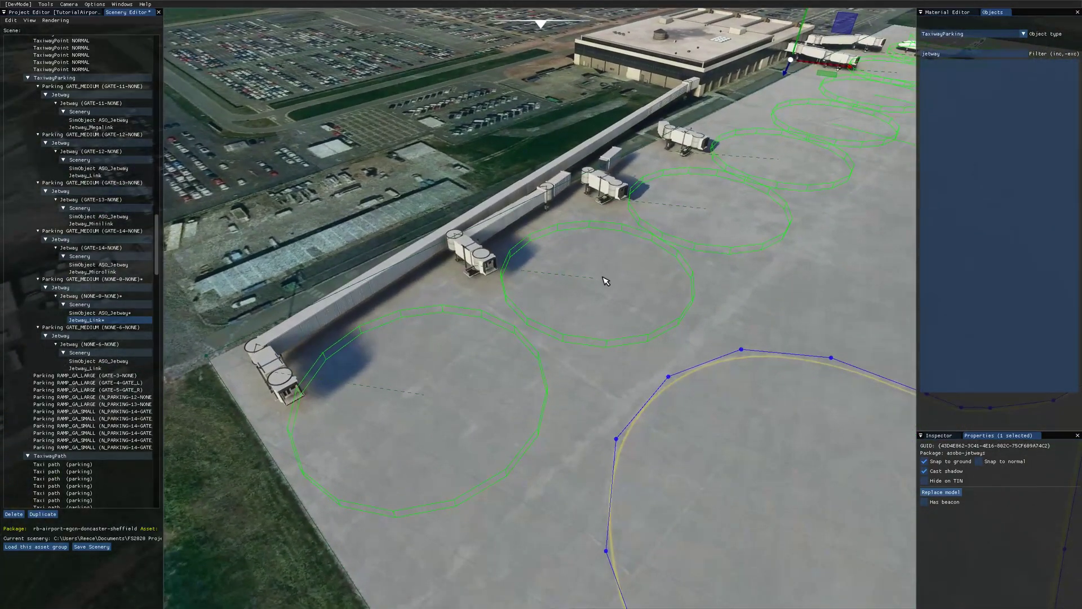
click(462, 372)
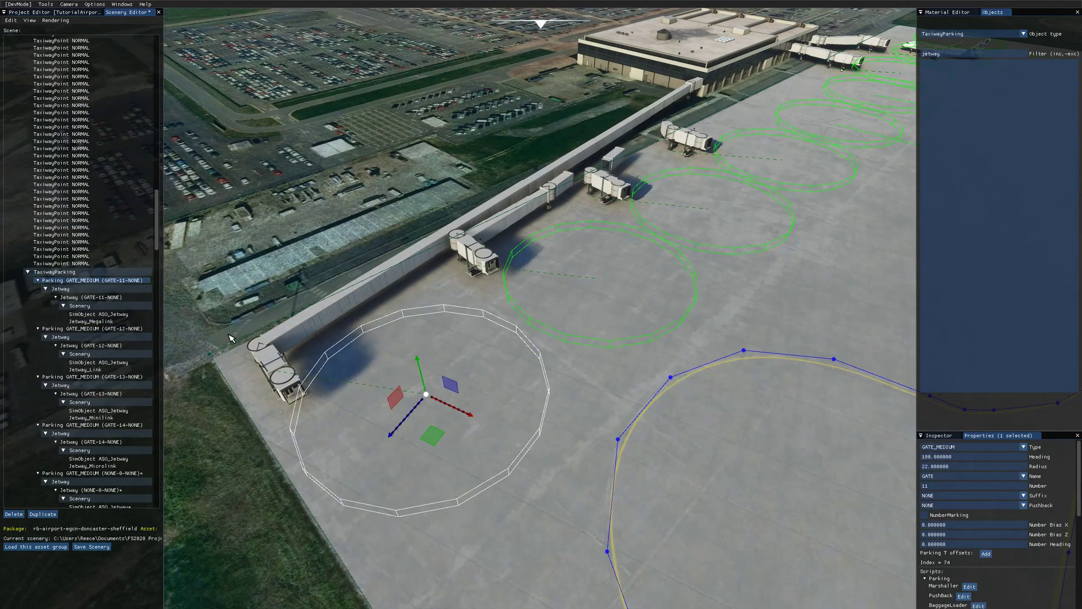
click(91, 322)
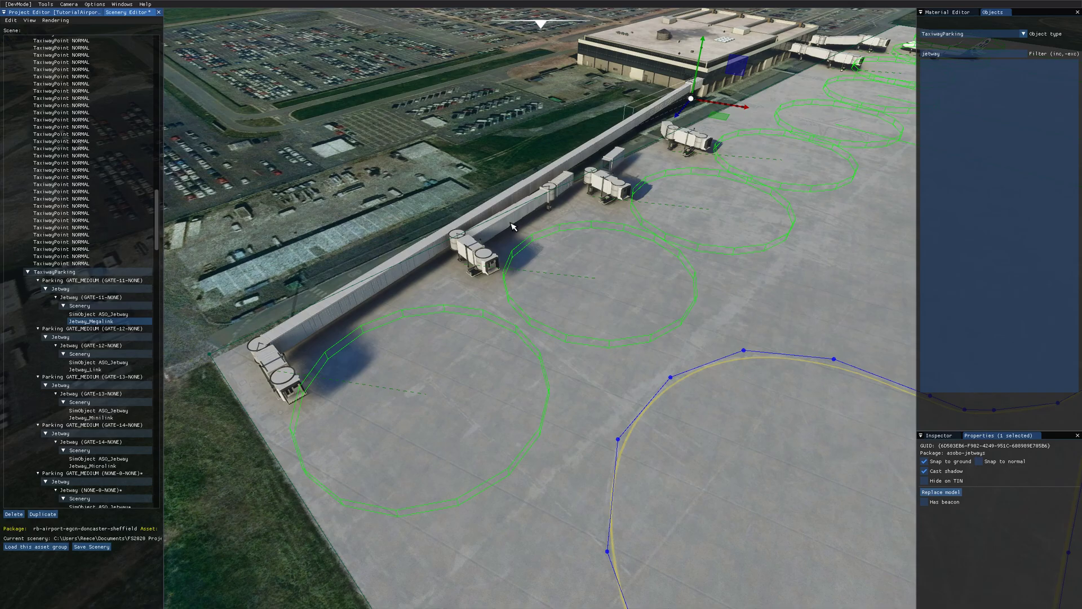
right_drag(293, 337, 609, 202)
right_drag(378, 350, 596, 239)
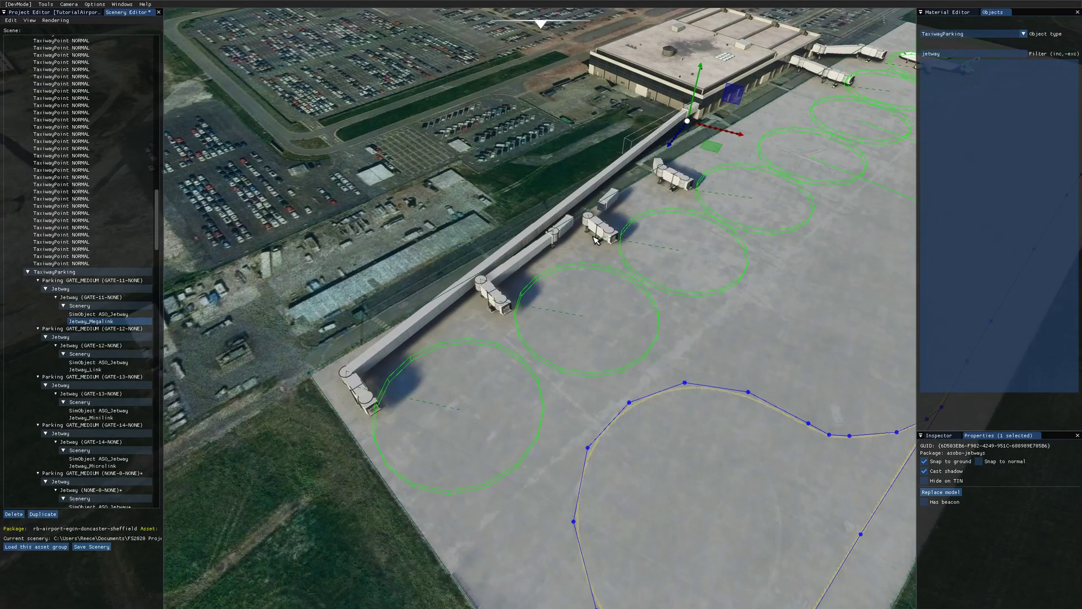
drag(716, 148, 669, 147)
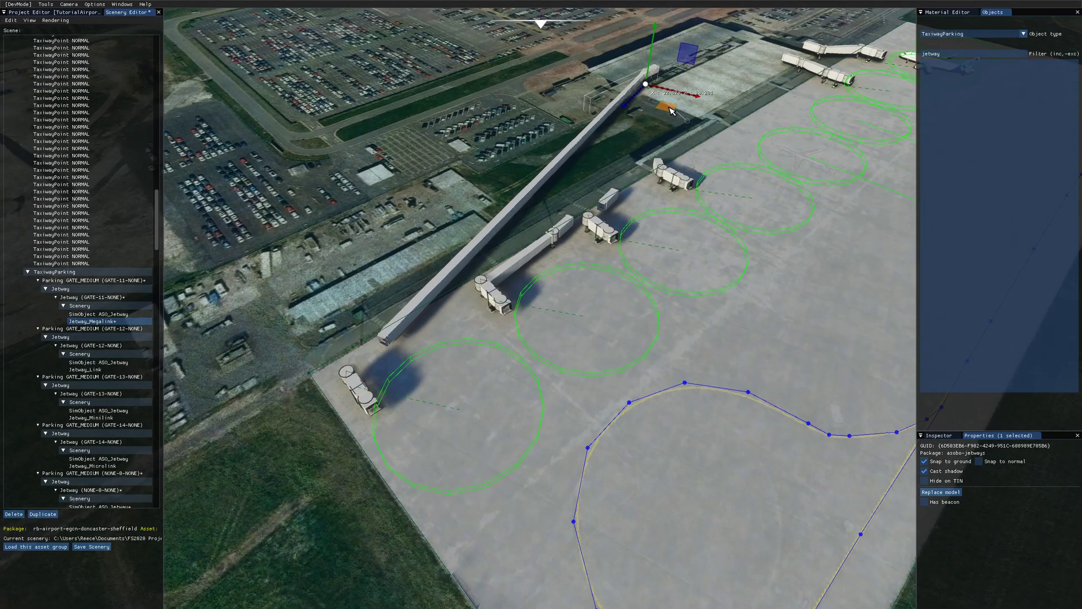
drag(662, 110, 716, 146)
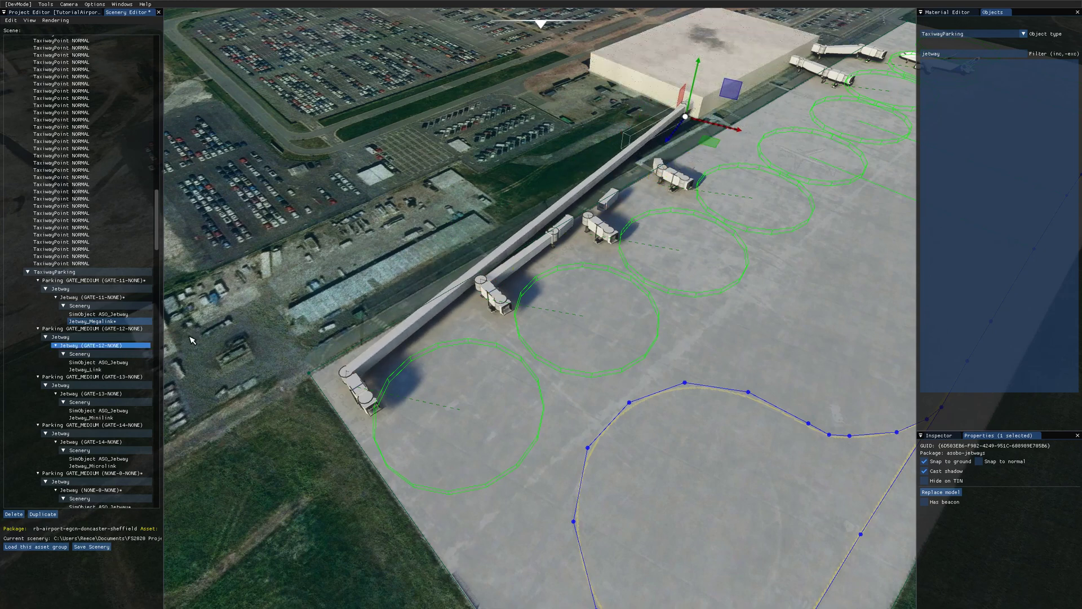
Step: Select Gate 12's Jetway_Link and shift it slightly towards the long Megalink, keeping it beside the gate's jetway
click(557, 318)
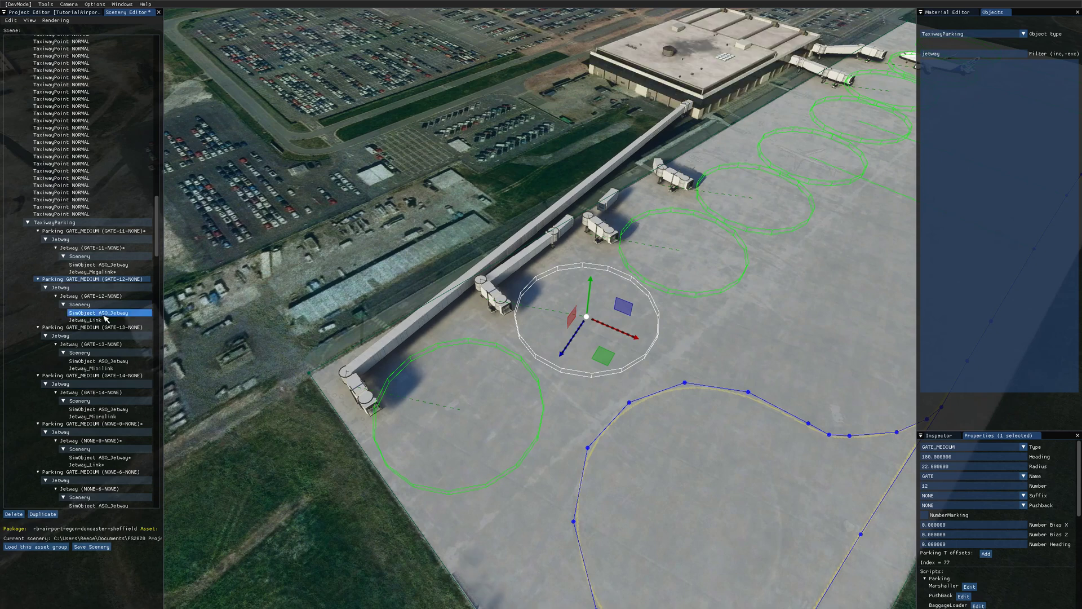
click(104, 320)
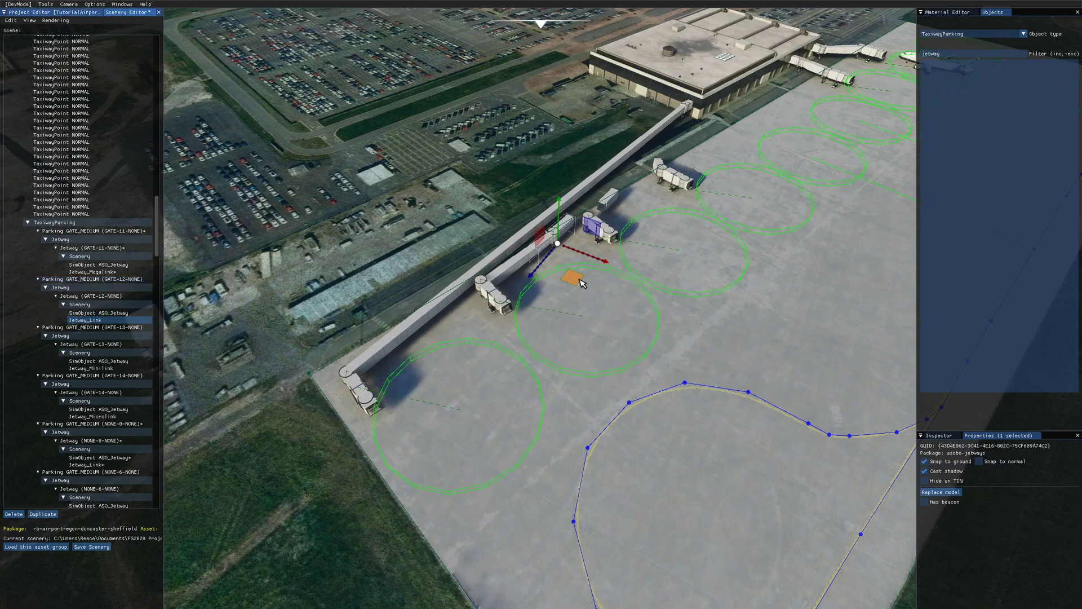
mouse_move(582, 283)
mouse_down()
mouse_move(601, 263)
mouse_move(551, 305)
mouse_move(590, 267)
mouse_up()
Step: Move Gate 13's Jetway_Minilink so that its end meets the rotunda of that gate's jetway
scroll(606, 268, up, 2)
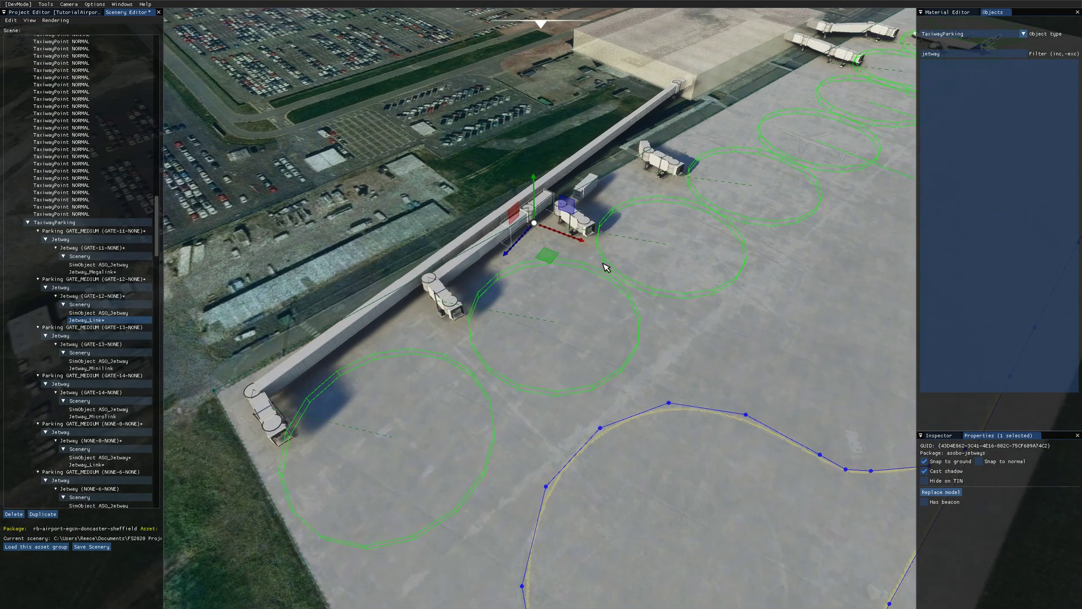
scroll(606, 267, up, 5)
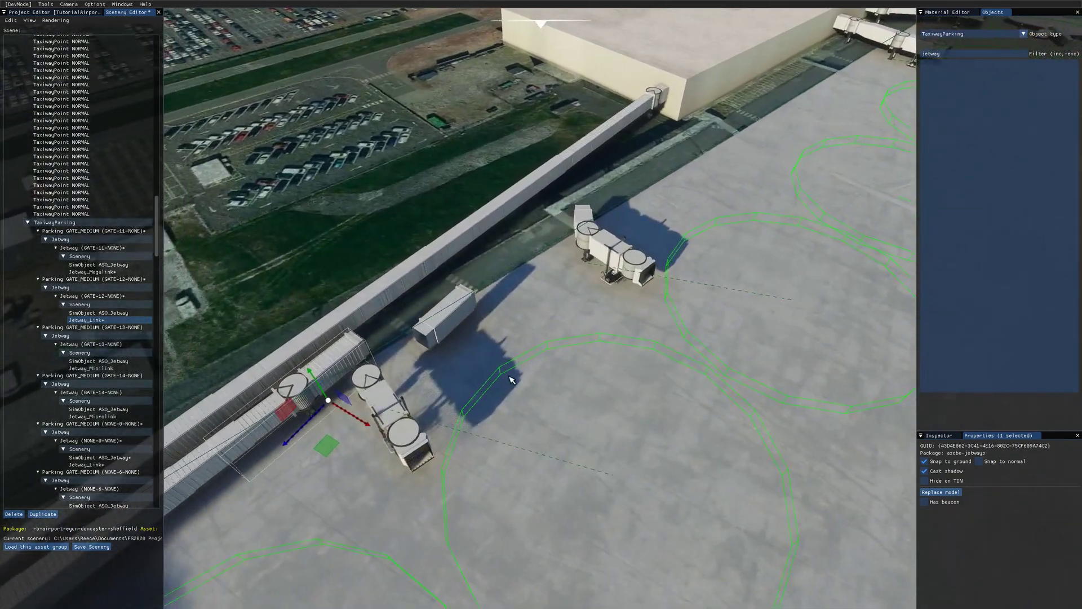
click(511, 381)
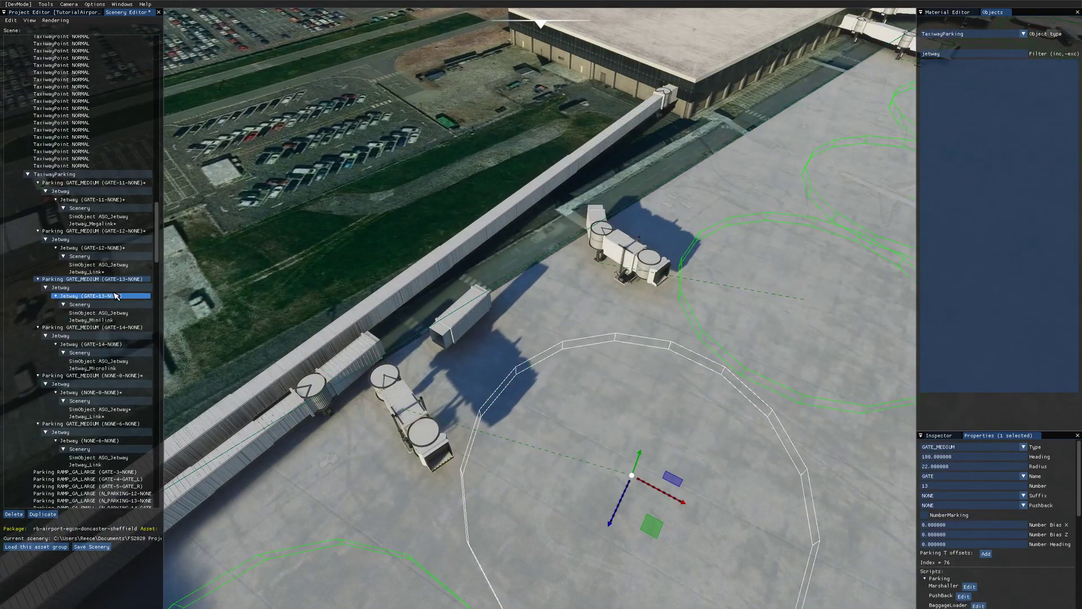
click(91, 319)
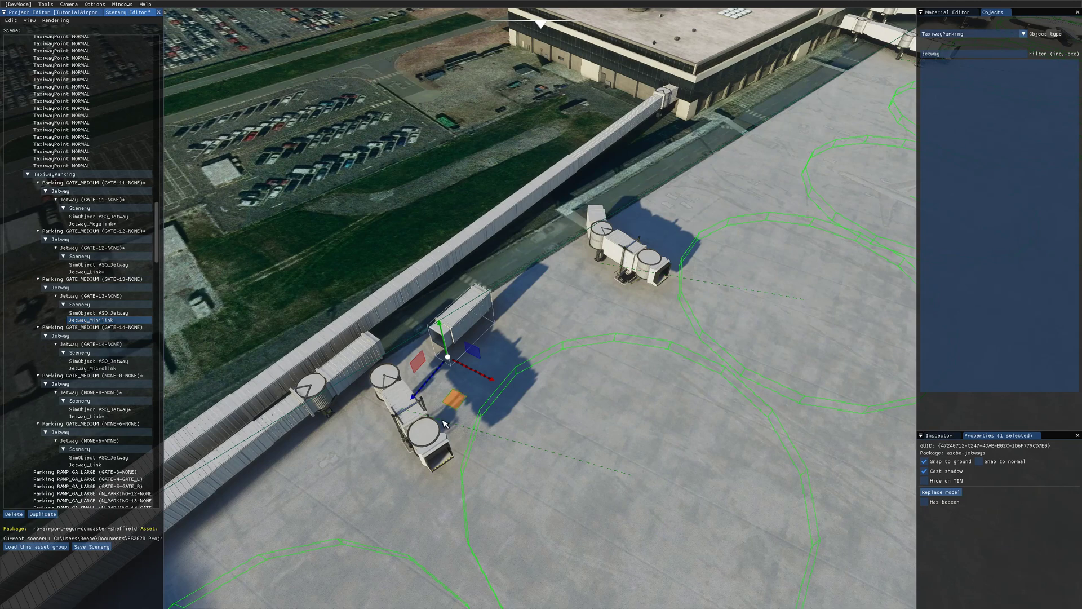
mouse_move(454, 402)
mouse_down()
mouse_move(324, 486)
mouse_move(309, 459)
mouse_move(403, 397)
mouse_move(454, 387)
mouse_move(433, 382)
mouse_move(453, 405)
mouse_up()
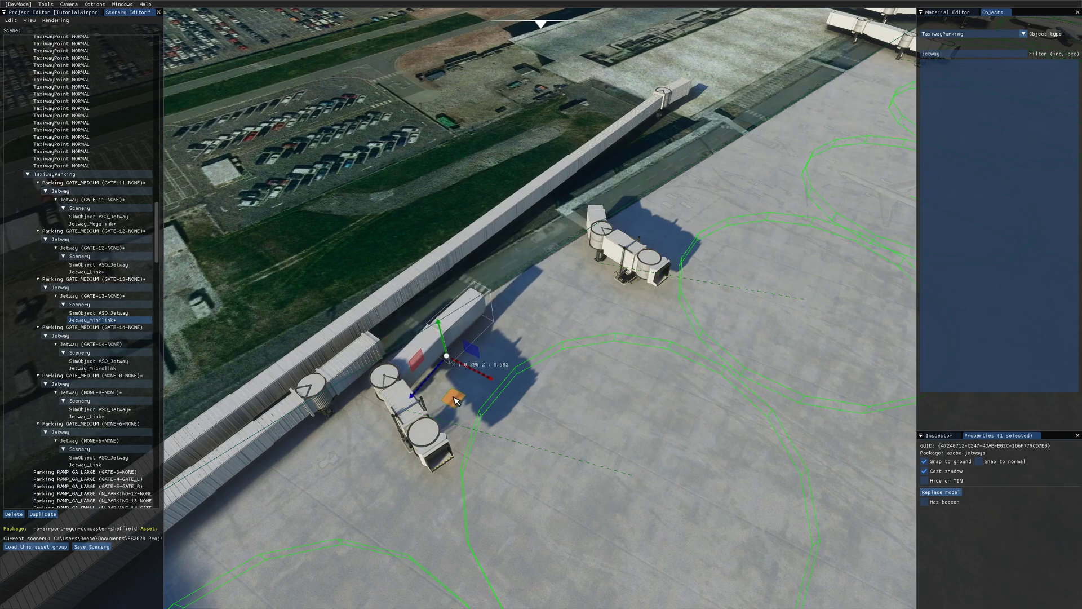
right_drag(457, 400, 411, 362)
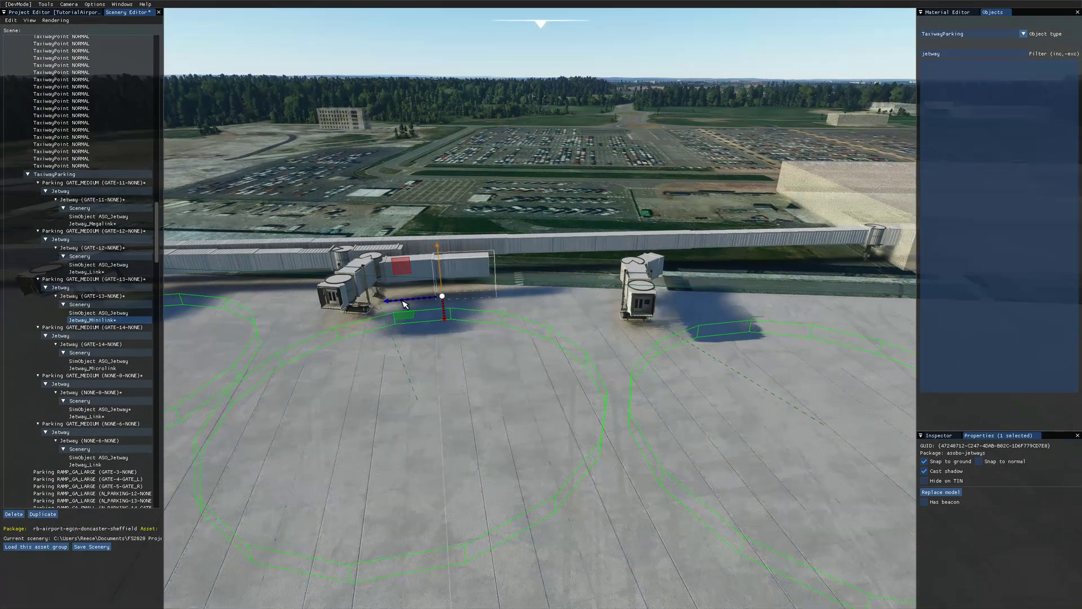
drag(410, 318, 408, 315)
right_drag(412, 355, 361, 369)
Step: Select Gate 14's Jetway_Microlink and position it against the rotunda of that gate's jetway
click(600, 492)
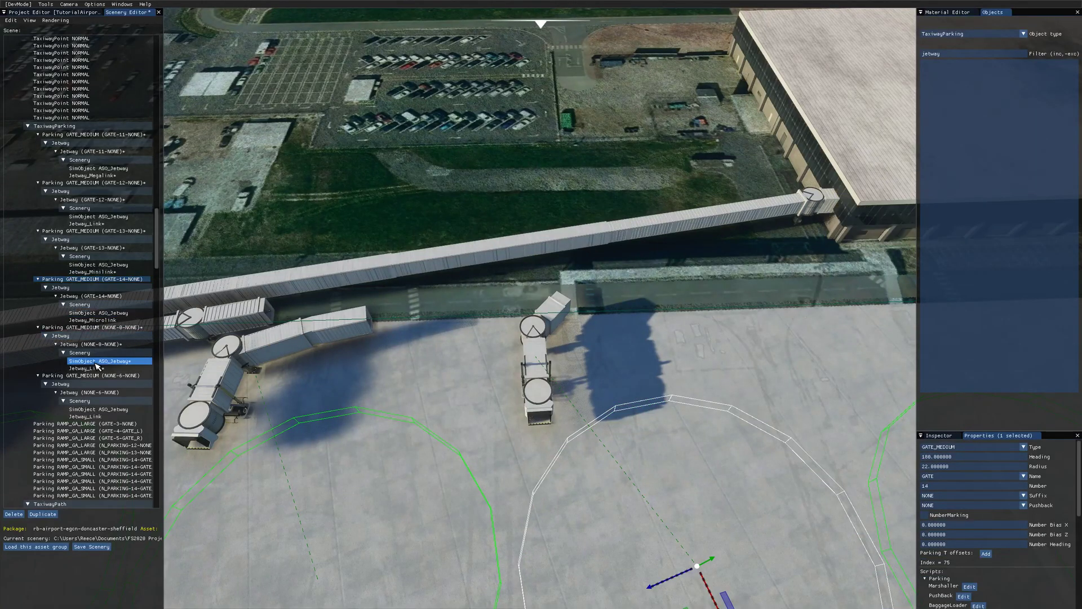
click(93, 320)
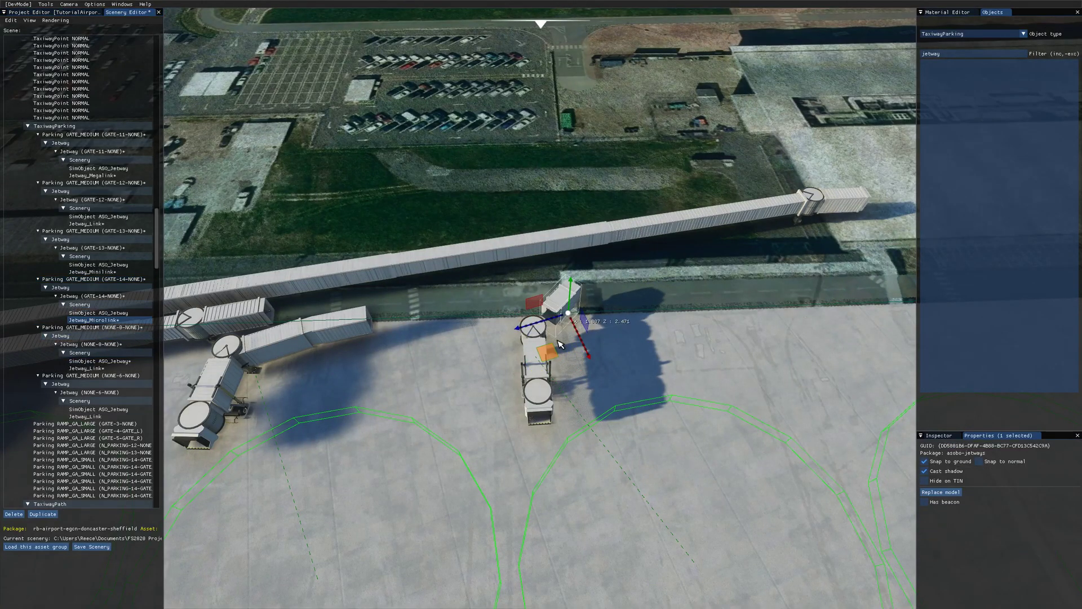
drag(548, 363, 542, 367)
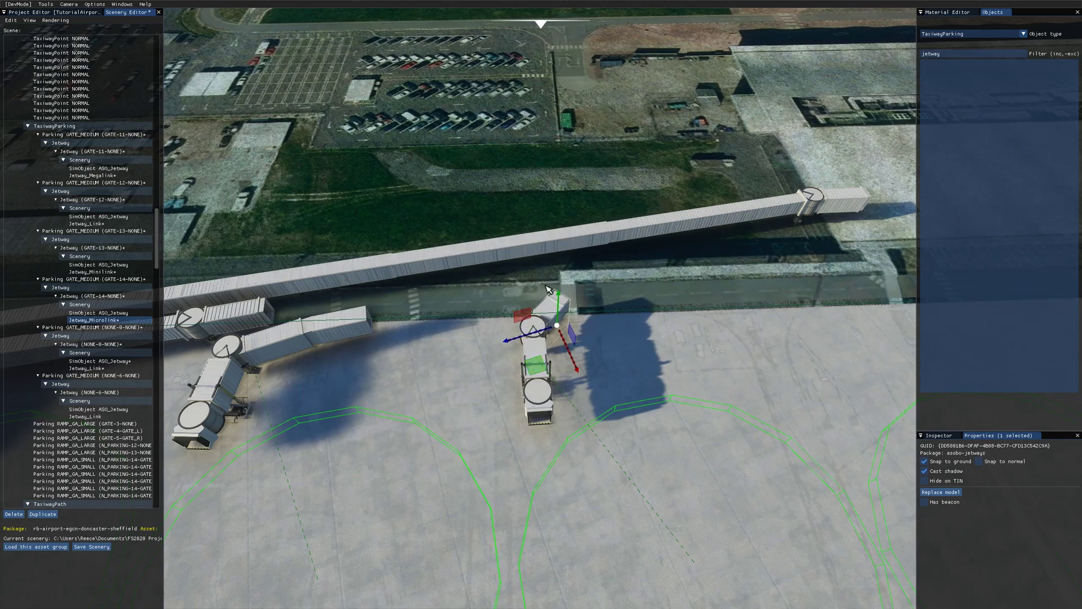
Step: Add a Jetway_Link scenery object at the apron edge between Gate 14's jetway and the terminal
right_drag(547, 289, 613, 275)
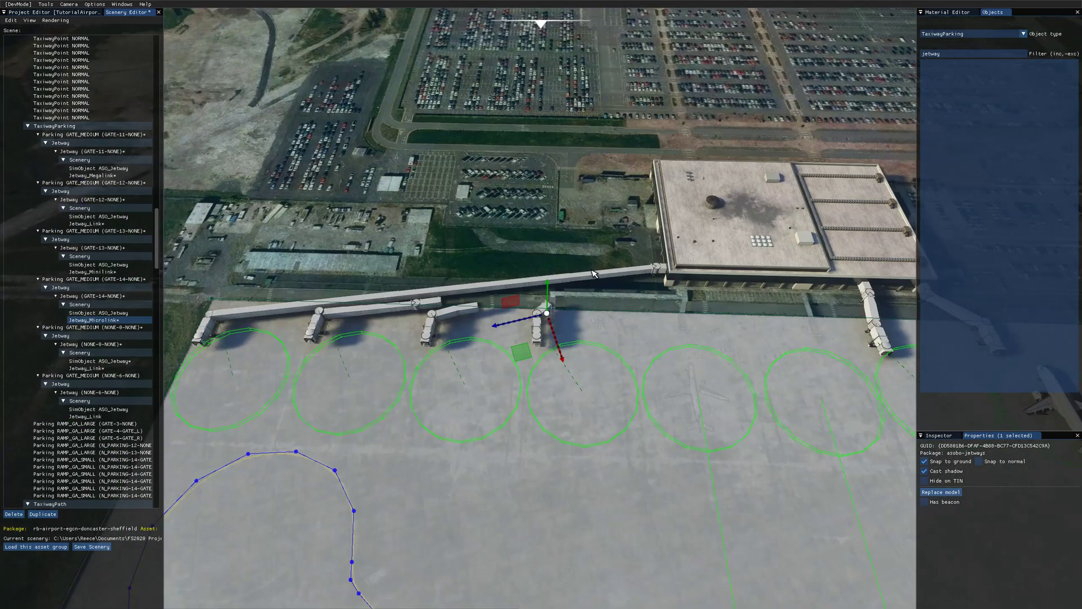
key(d)
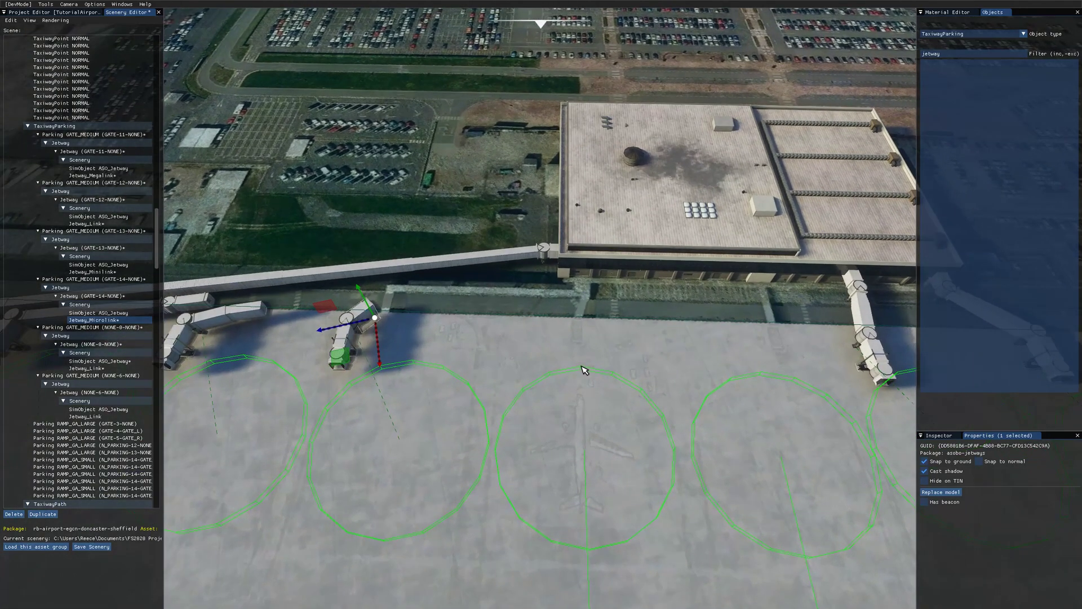
click(947, 34)
click(946, 49)
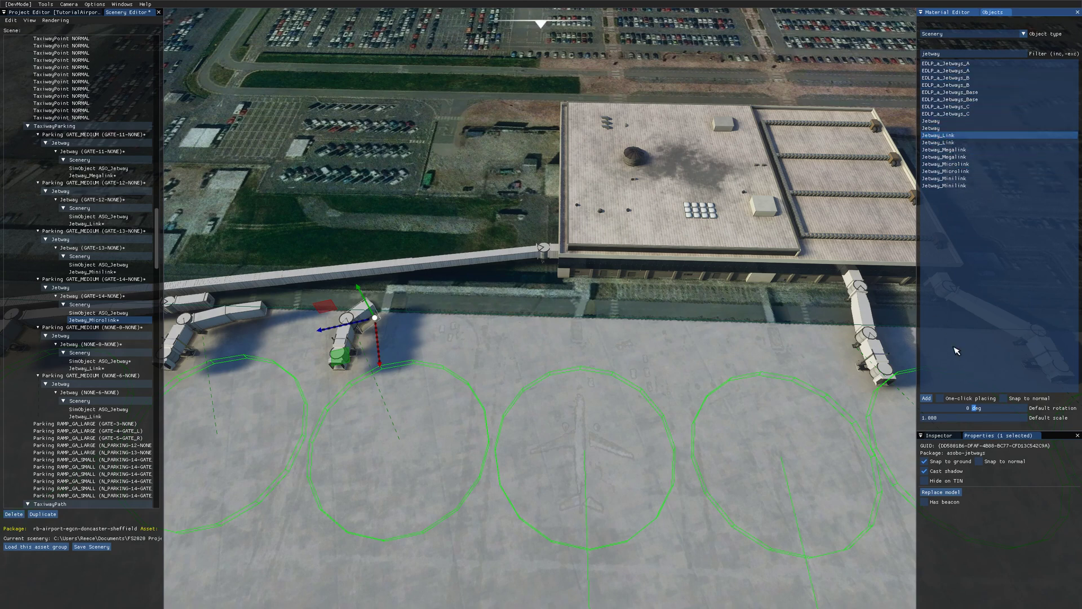
click(927, 399)
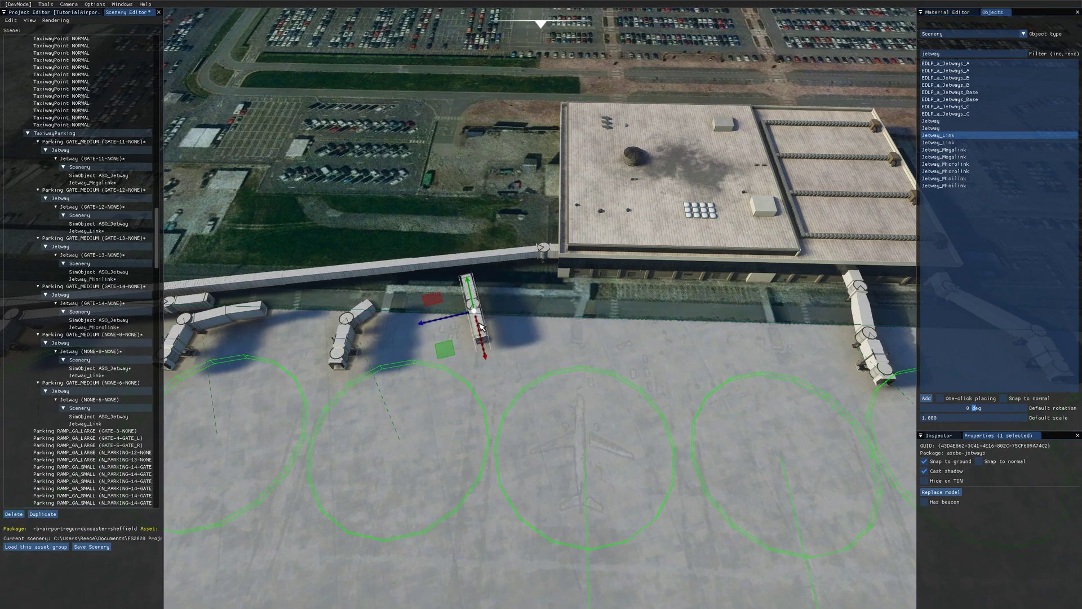
Step: Rotate the new Jetway_Link roughly parallel to the apron edge and join it to Gate 14's Jetway_Microlink
drag(463, 362, 429, 315)
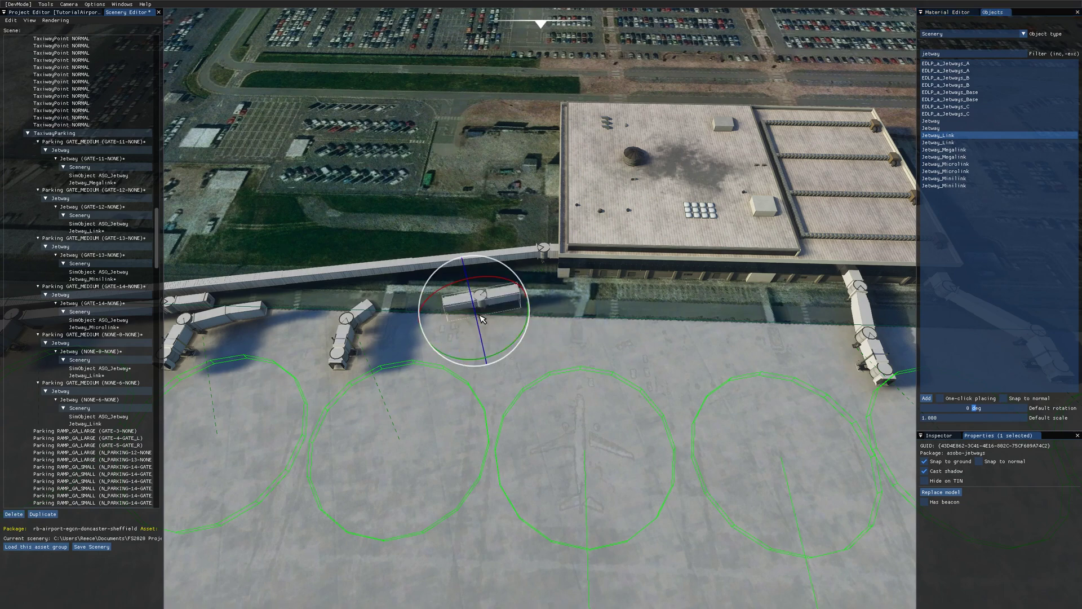
scroll(478, 306, up, 5)
key(space)
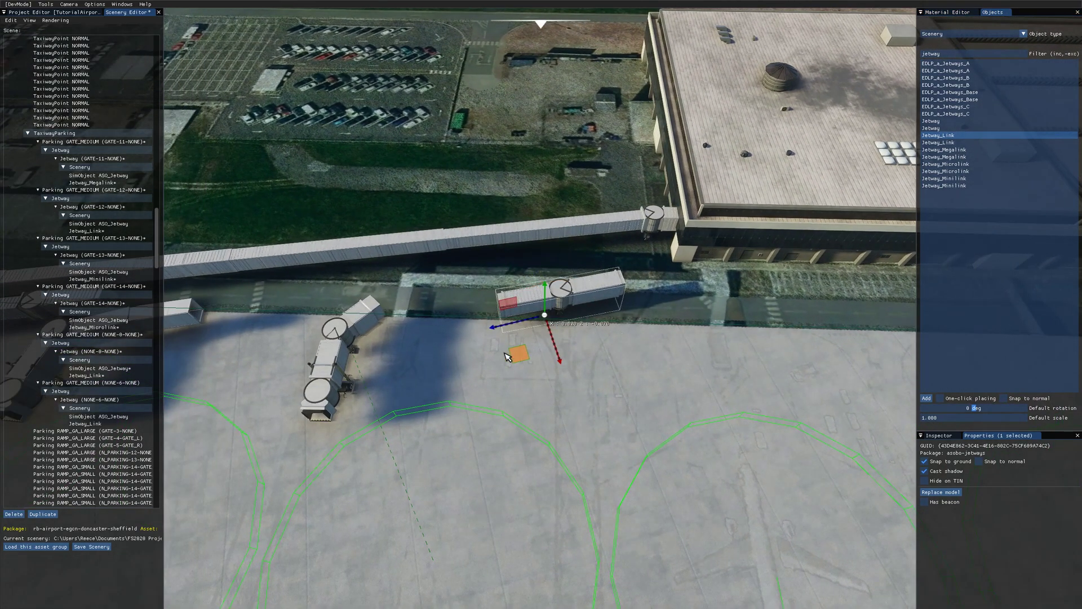
drag(508, 356, 382, 324)
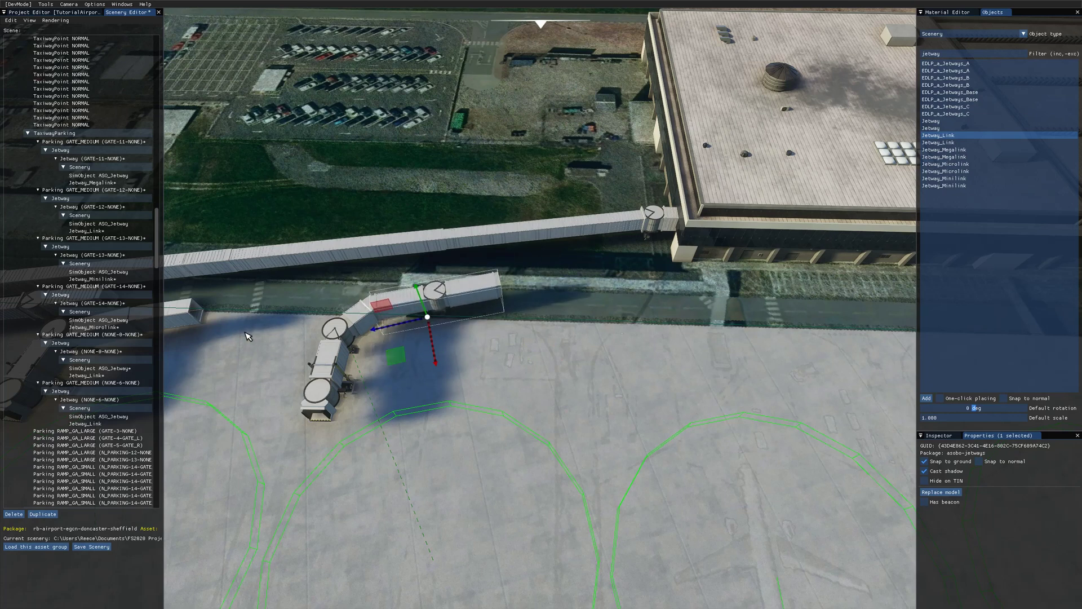